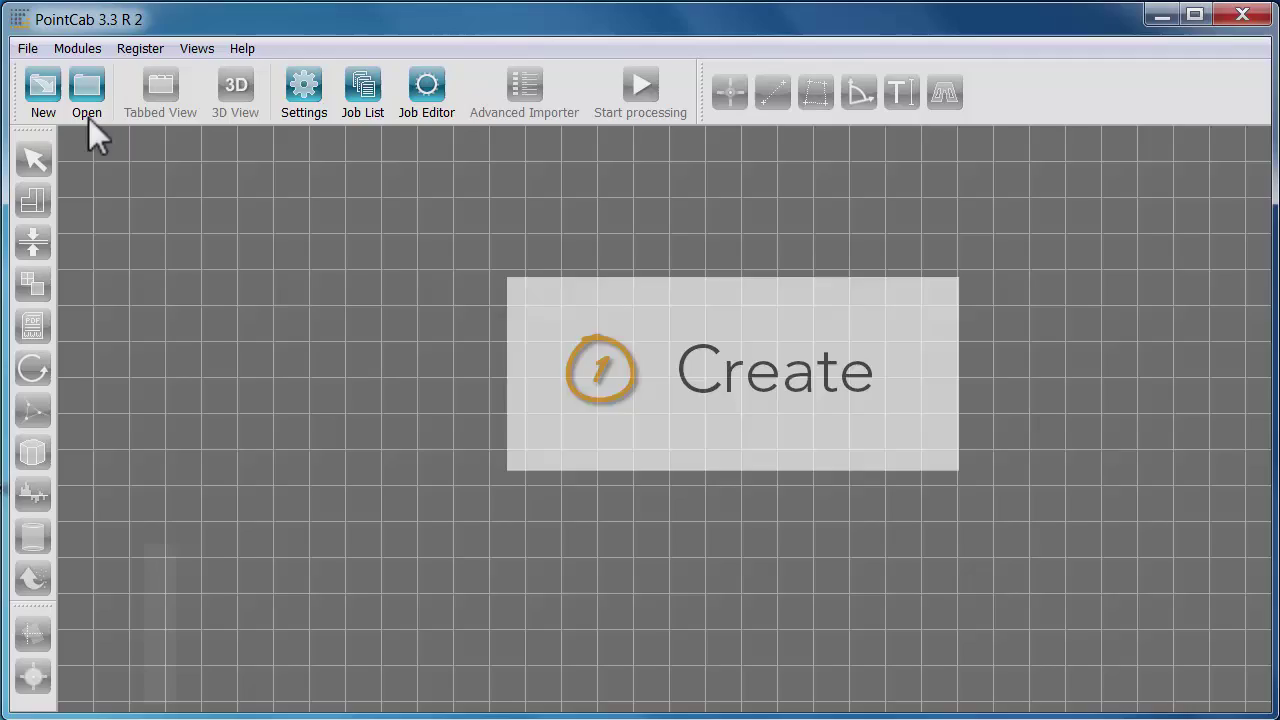
Open the project file drones_sample_file.pcp from the drones_sample_file folder.
{"action": "left_click", "coordinate": [74, 92]}
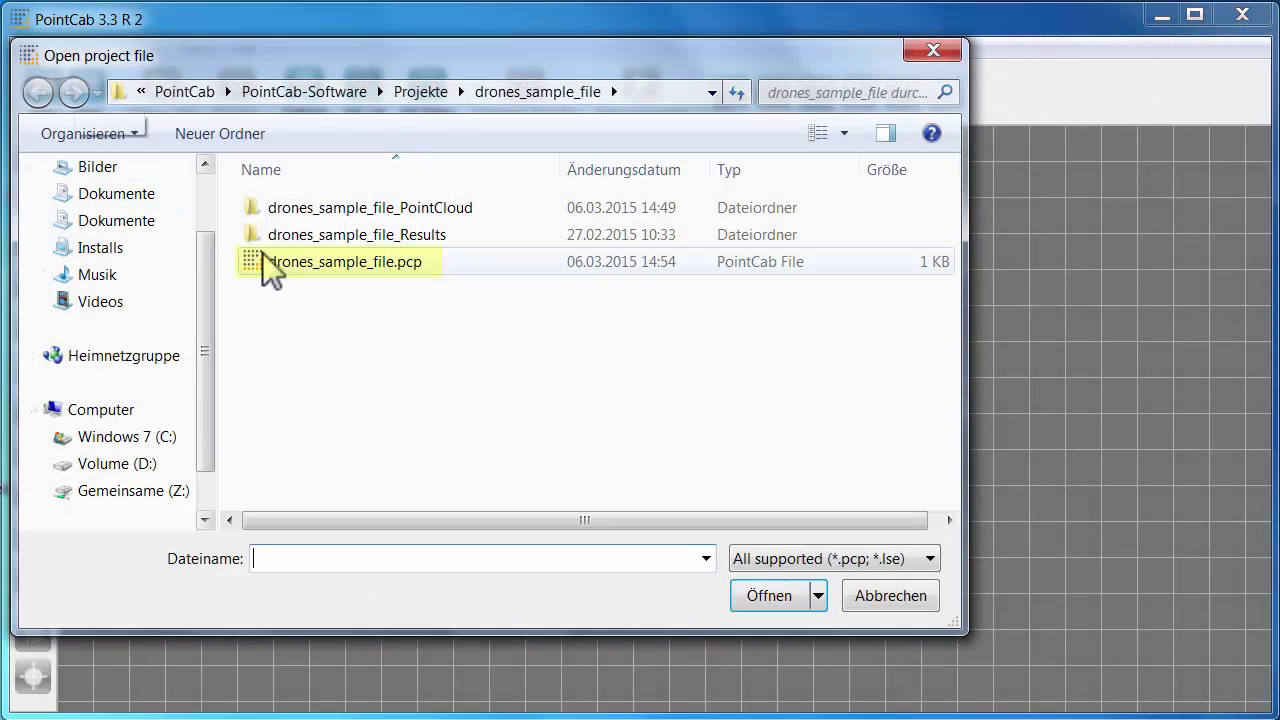
{"action": "left_click", "coordinate": [300, 262]}
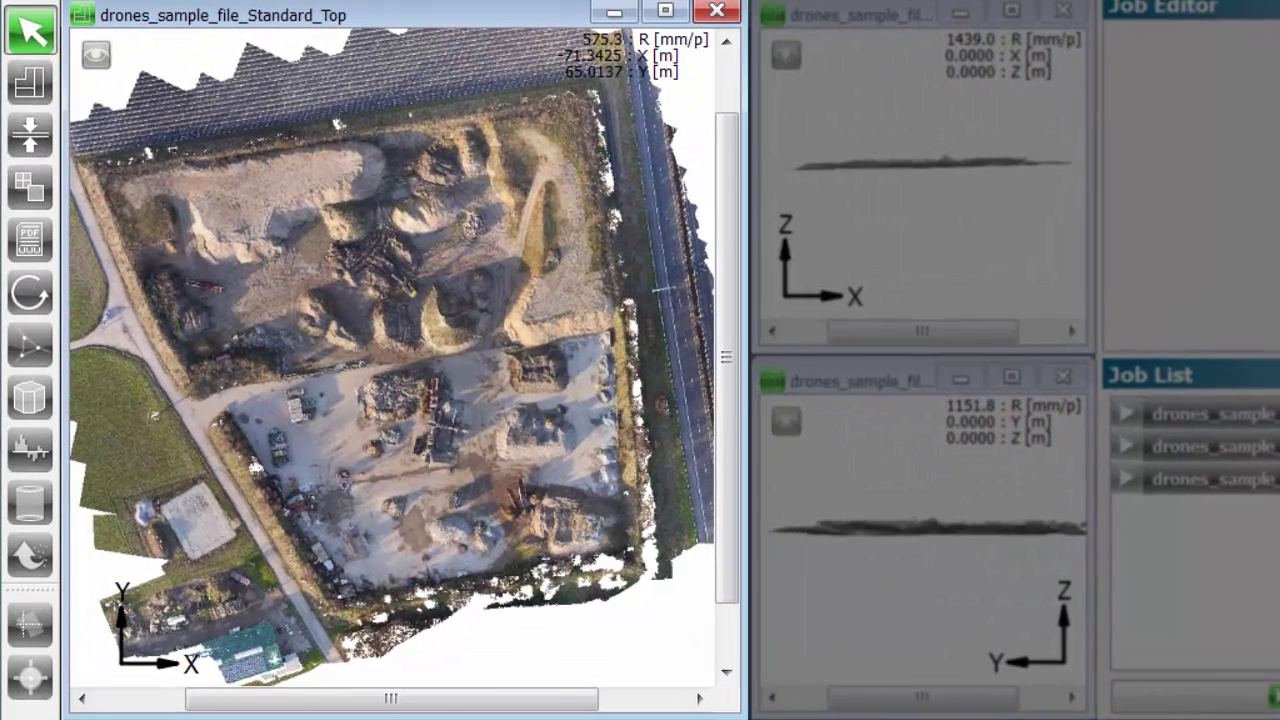
Place a virtual panorama viewpoint on the open yard in the top view and raise it to a height of about 21.6 m.
{"action": "scroll", "coordinate": [392, 357], "scroll_direction": "up", "scroll_amount": 1}
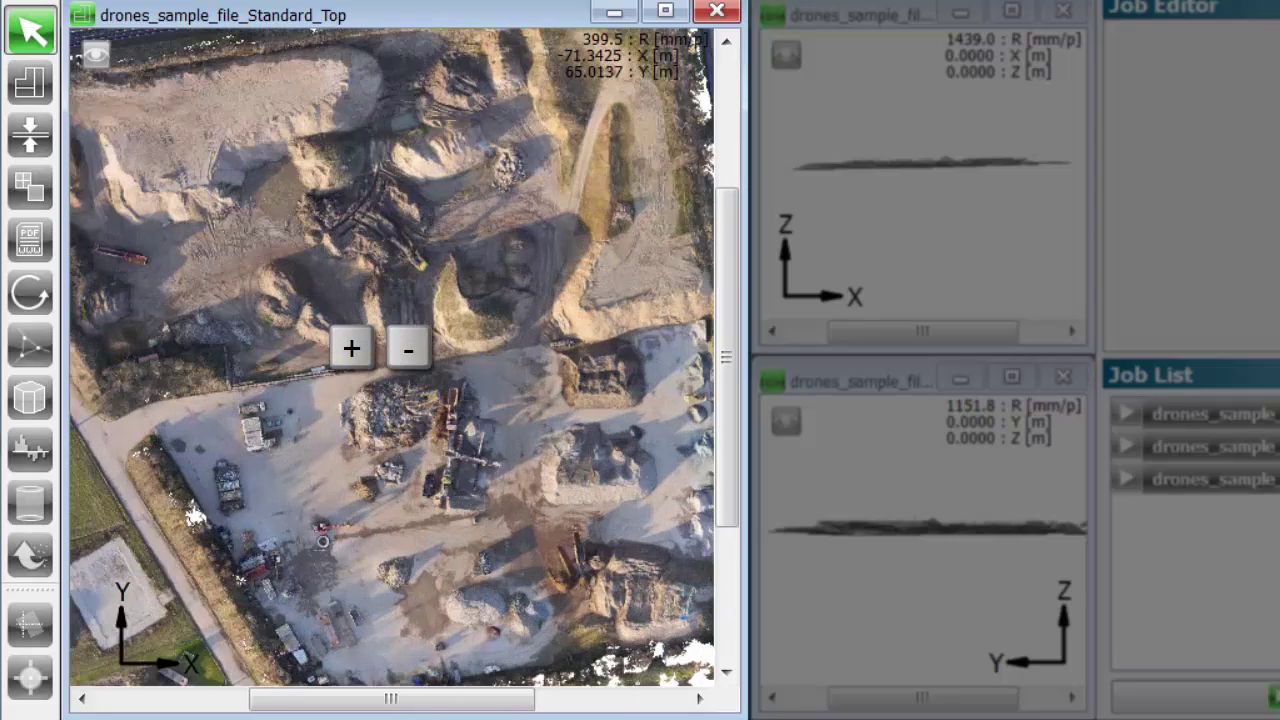
{"action": "scroll", "coordinate": [392, 357], "scroll_direction": "up", "scroll_amount": 1}
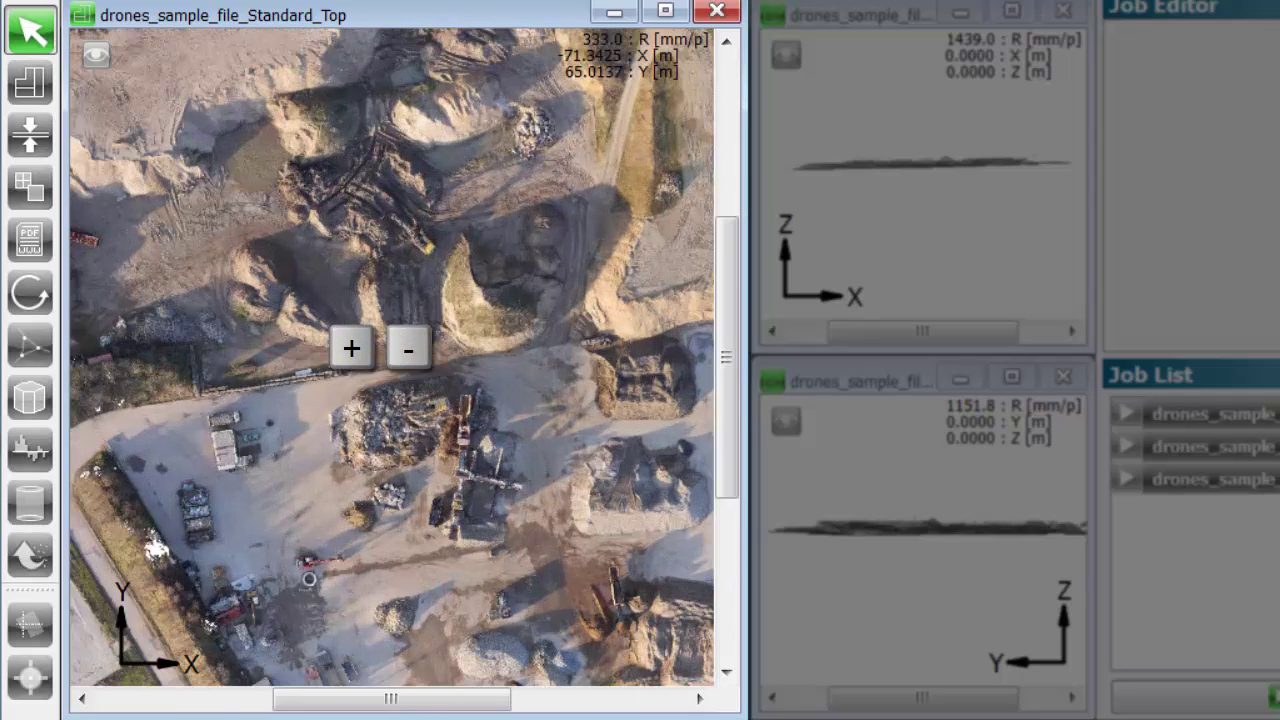
{"action": "key", "text": "Left"}
{"action": "key", "text": "Left"}
{"action": "key", "text": "Left"}
{"action": "key", "text": "Left"}
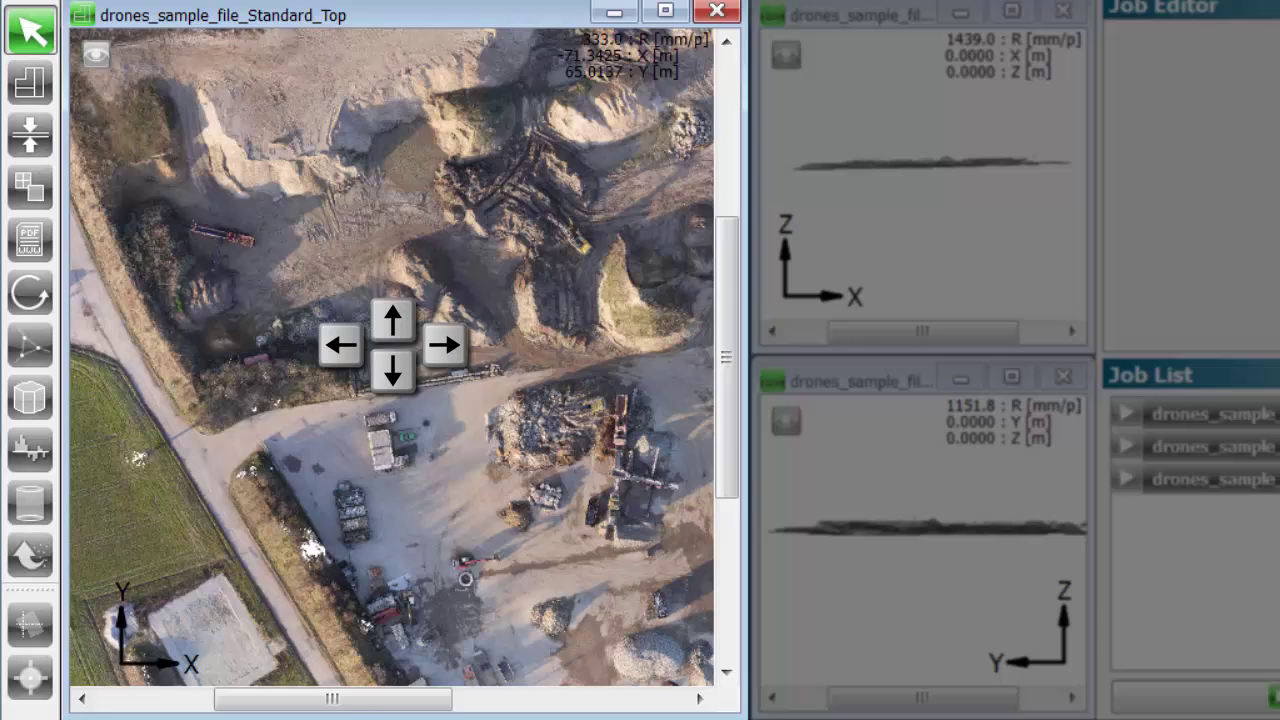
{"action": "key", "text": "Down"}
{"action": "key", "text": "Down"}
{"action": "key", "text": "Down"}
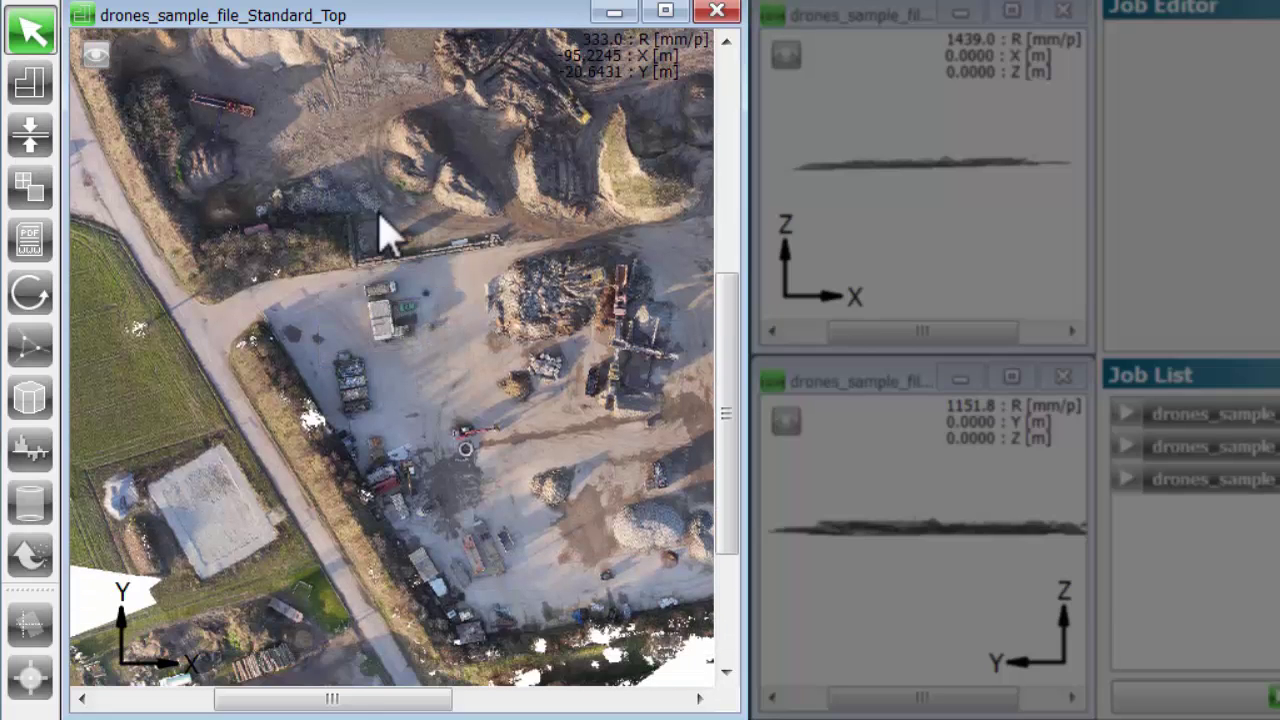
{"action": "left_click", "coordinate": [36, 288]}
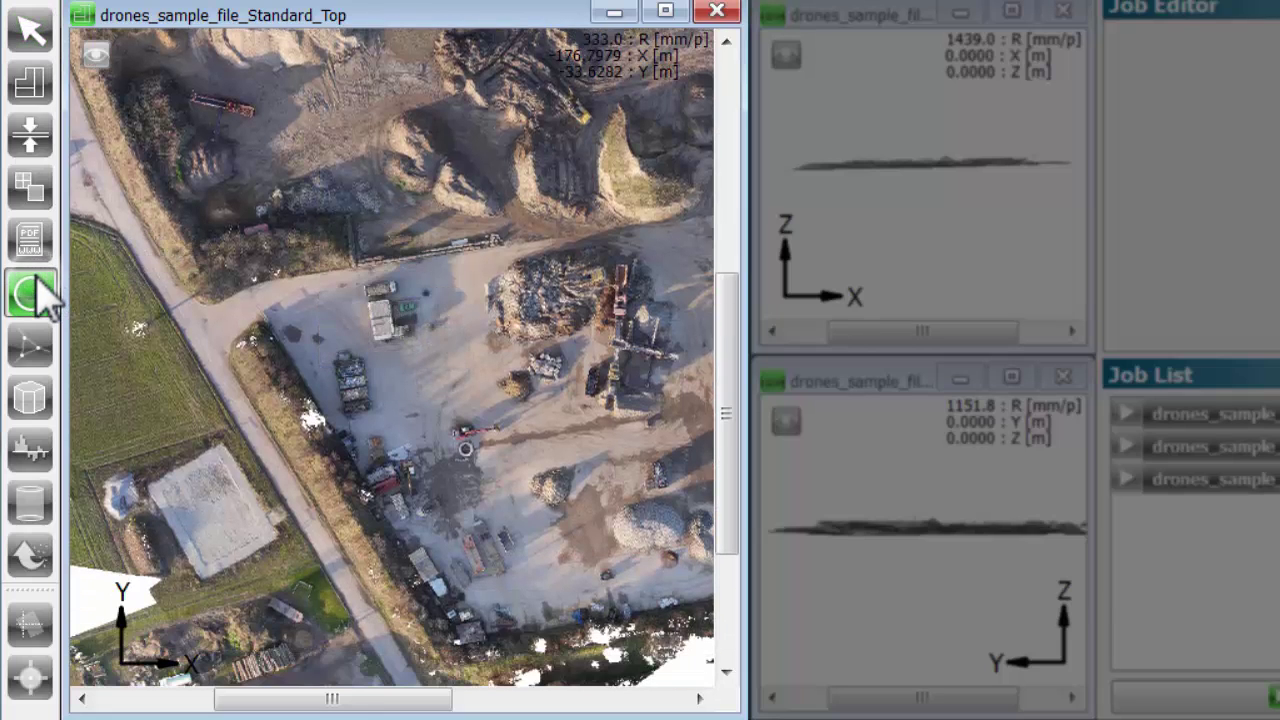
{"action": "left_click", "coordinate": [447, 383]}
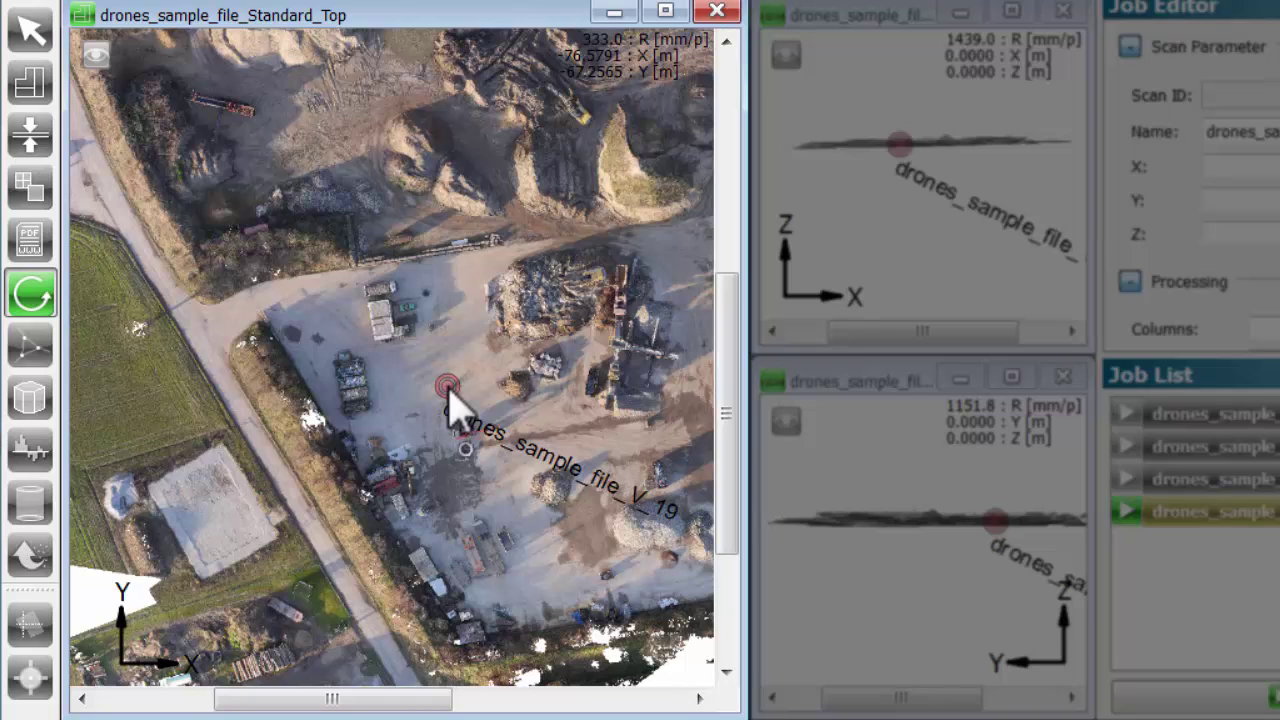
{"action": "left_click_drag", "start_coordinate": [447, 392], "coordinate": [423, 366]}
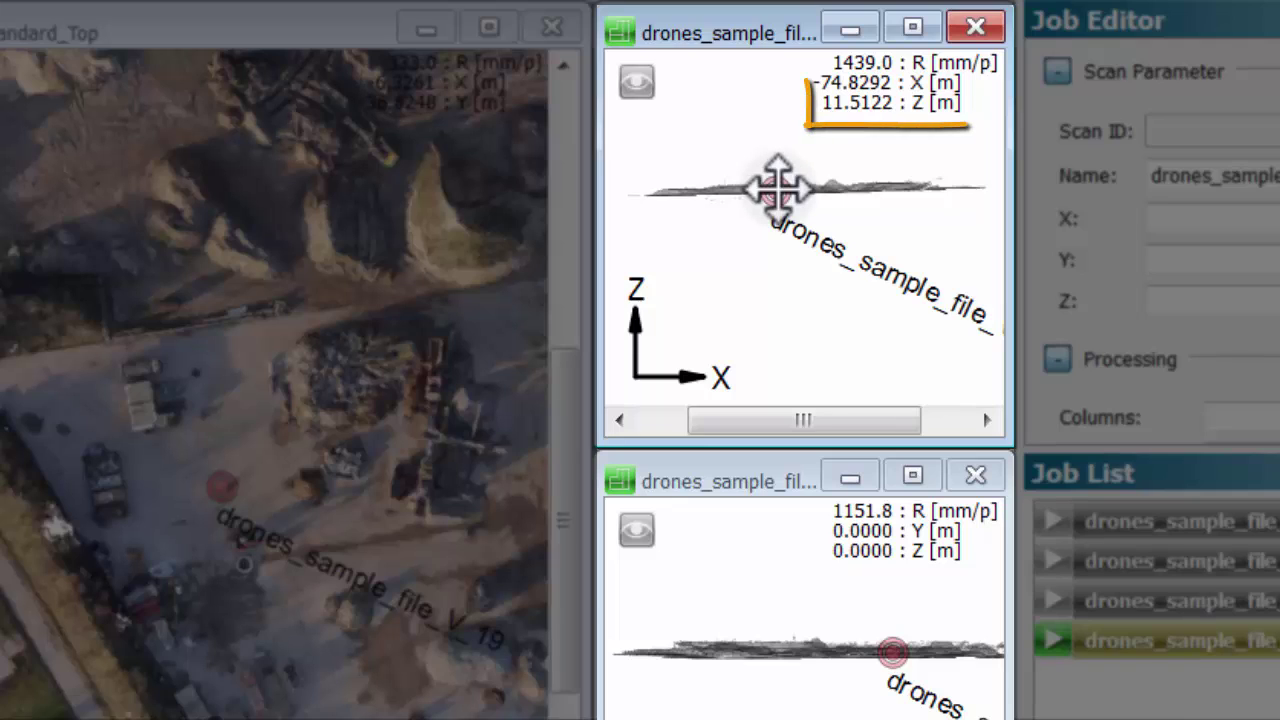
{"action": "left_click_drag", "start_coordinate": [778, 186], "coordinate": [776, 176]}
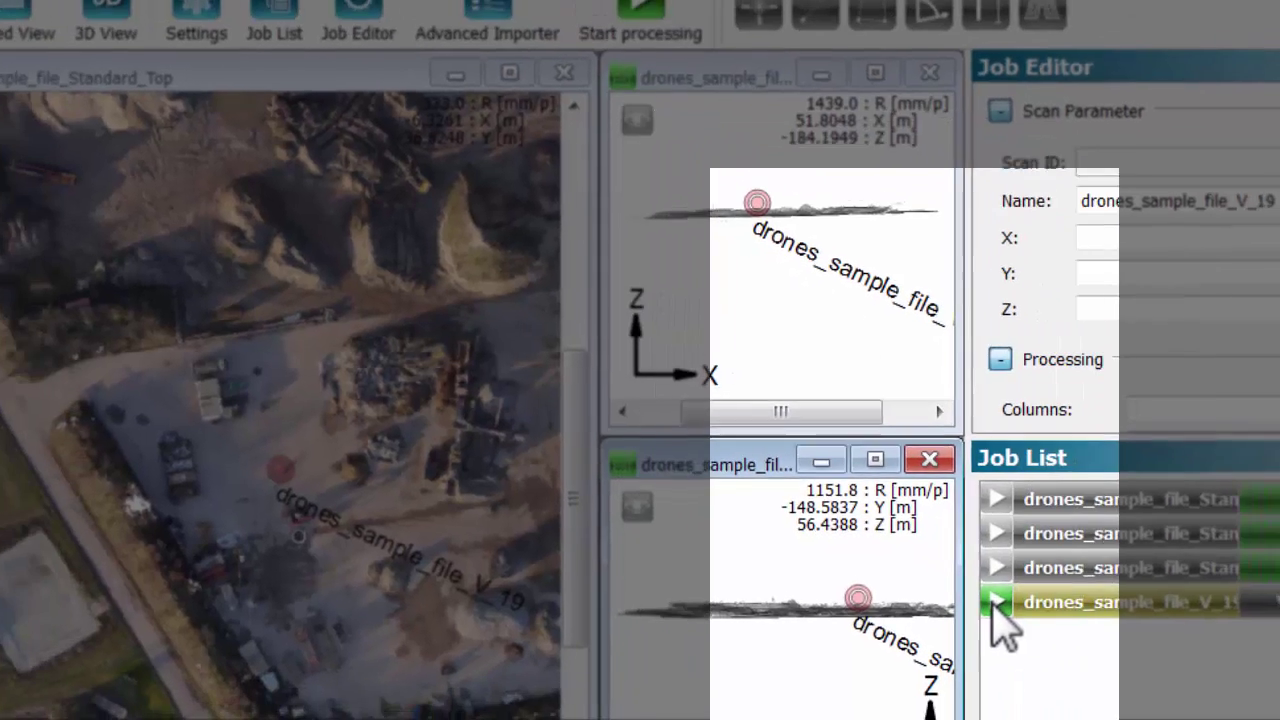
Process the new virtual panorama job and open its result.
{"action": "left_click", "coordinate": [1052, 640]}
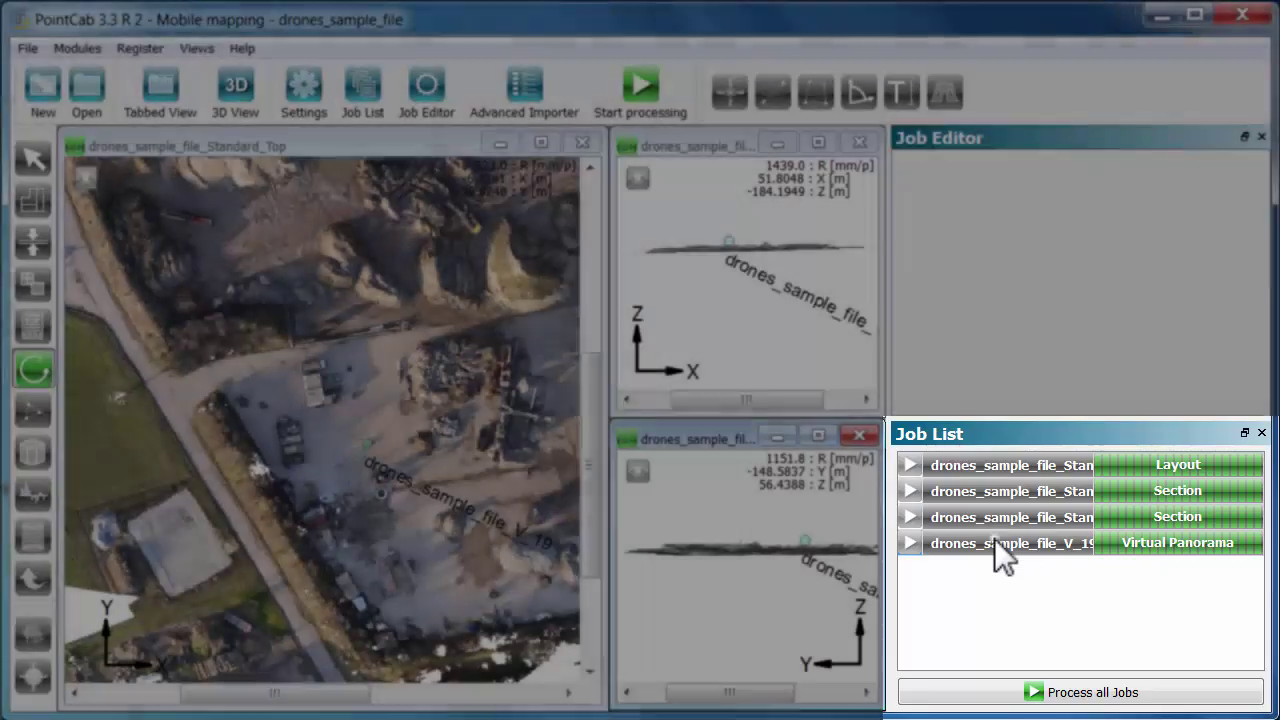
{"action": "left_click", "coordinate": [994, 540]}
{"action": "double_click", "coordinate": [994, 540]}
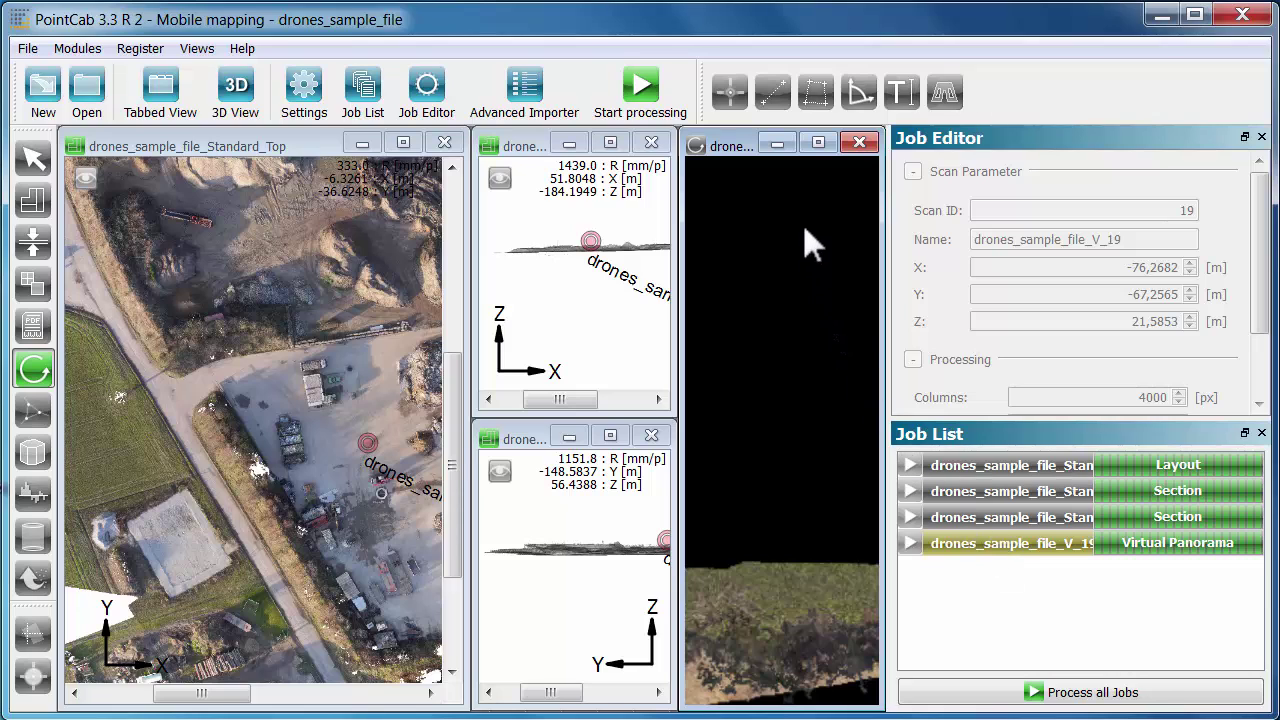
Enlarge the panorama and examine the yard around the red-roofed building from closer and farther away.
{"action": "double_click", "coordinate": [743, 149]}
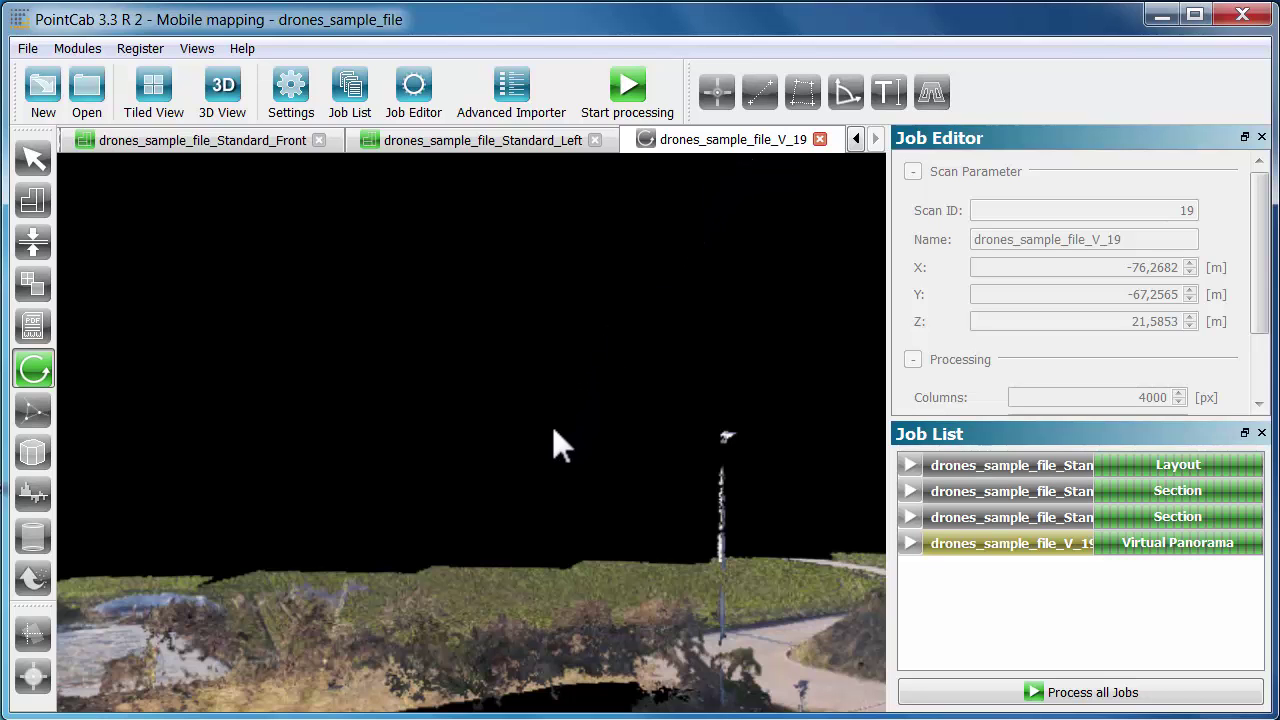
{"action": "left_click_drag", "start_coordinate": [555, 433], "coordinate": [290, 510]}
{"action": "scroll", "coordinate": [290, 511], "scroll_direction": "up", "scroll_amount": 1}
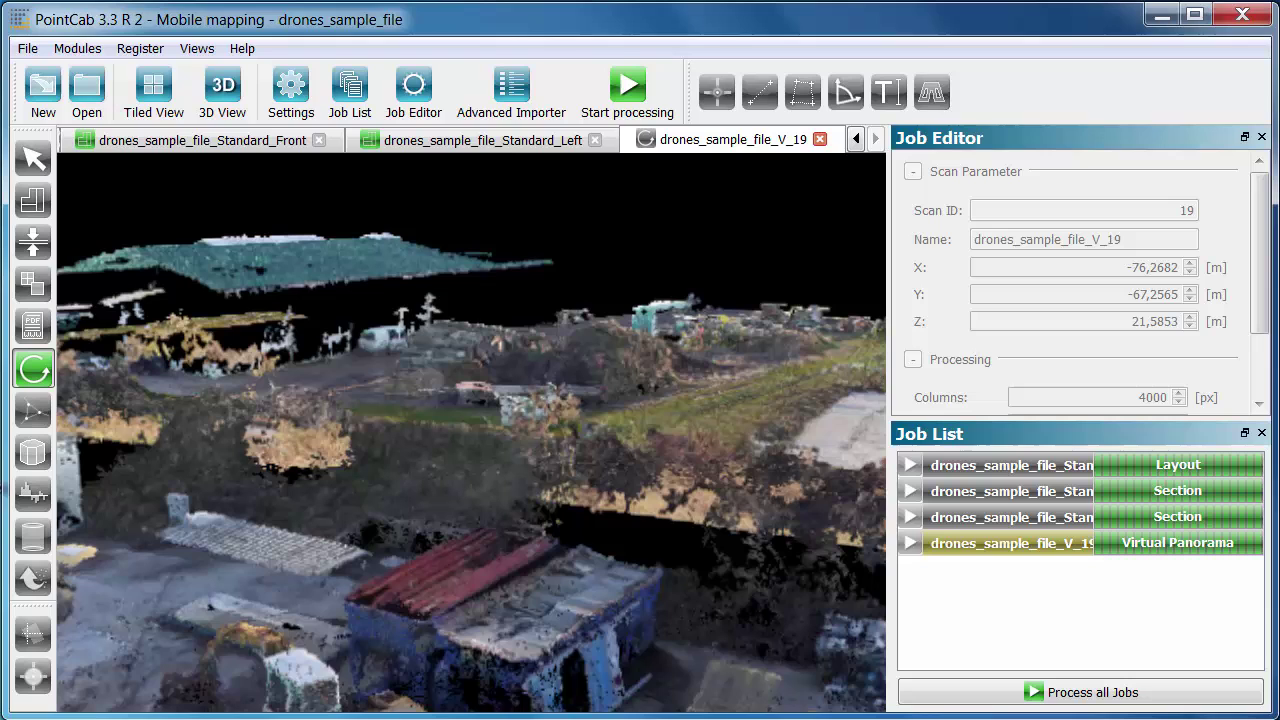
{"action": "scroll", "coordinate": [290, 511], "scroll_direction": "up", "scroll_amount": 1}
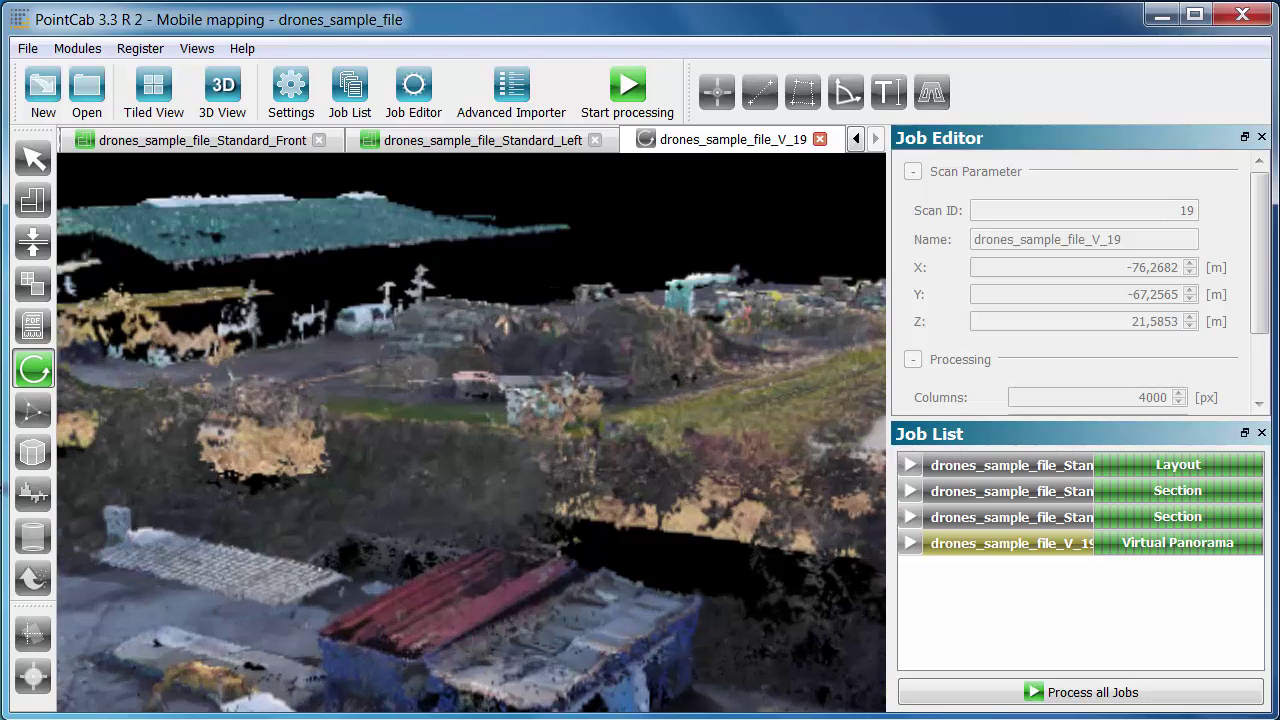
{"action": "scroll", "coordinate": [471, 451], "scroll_direction": "down", "scroll_amount": 1}
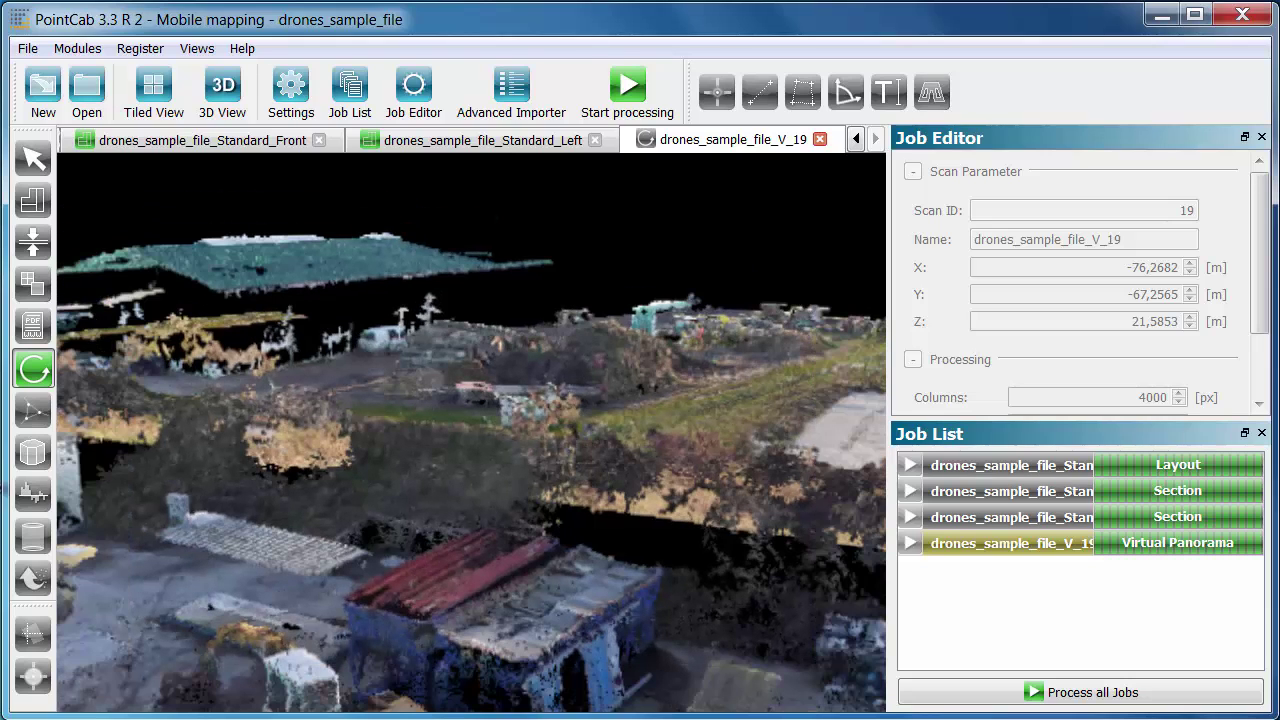
{"action": "scroll", "coordinate": [471, 451], "scroll_direction": "down", "scroll_amount": 1}
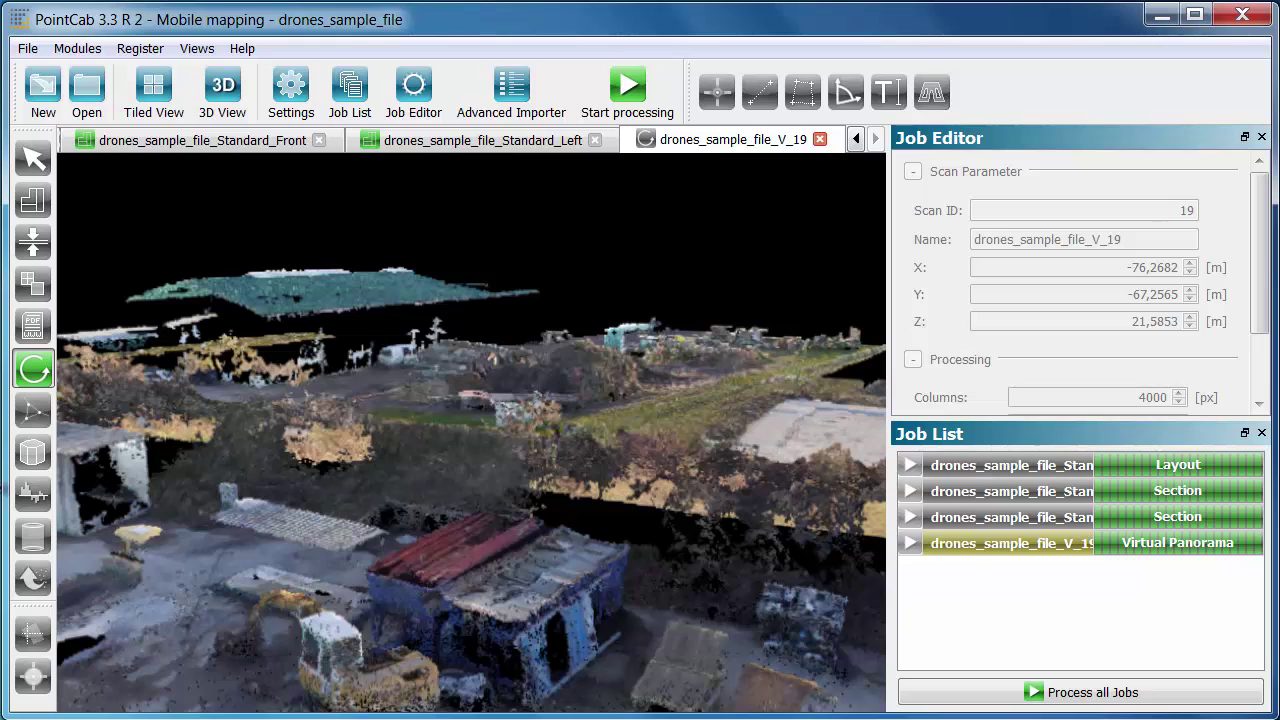
{"action": "scroll", "coordinate": [471, 451], "scroll_direction": "down", "scroll_amount": 1}
{"action": "scroll", "coordinate": [471, 451], "scroll_direction": "down", "scroll_amount": 1}
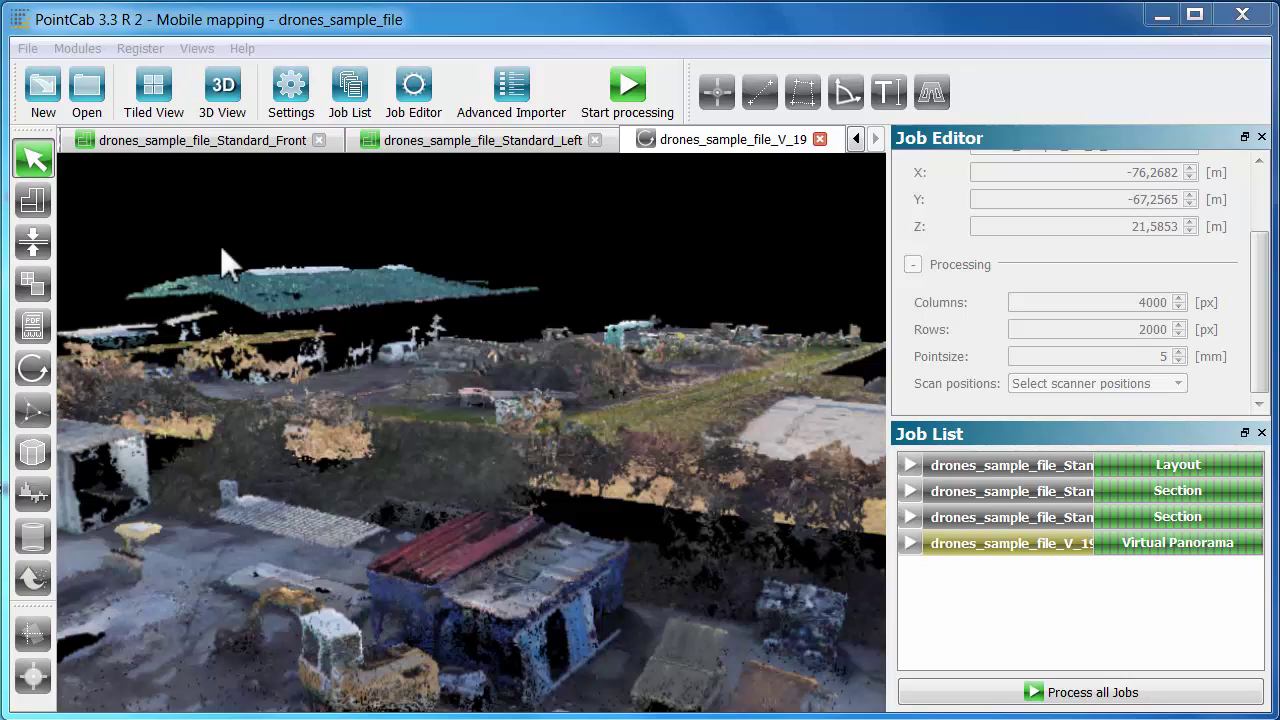
Return to the tiled view and place a second virtual panorama viewpoint in the top view at about X 4.79 m, Y 20.78 m.
{"action": "left_click", "coordinate": [160, 95]}
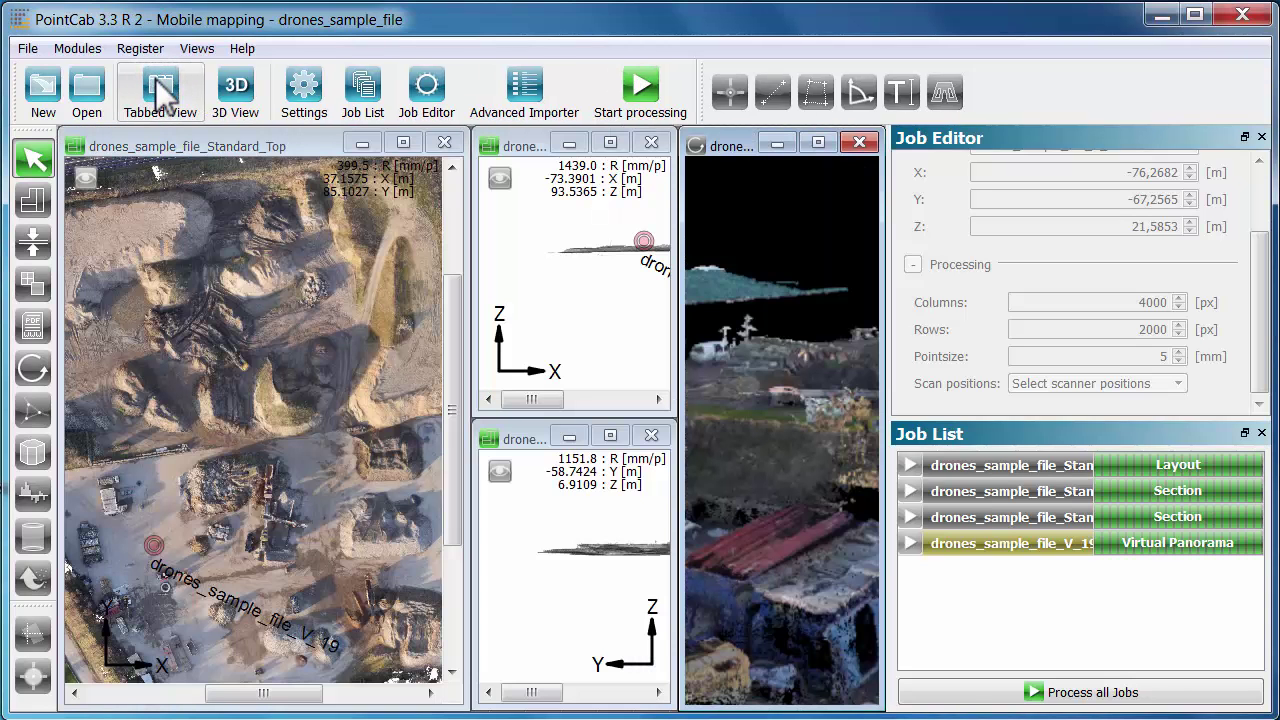
{"action": "left_click", "coordinate": [138, 140]}
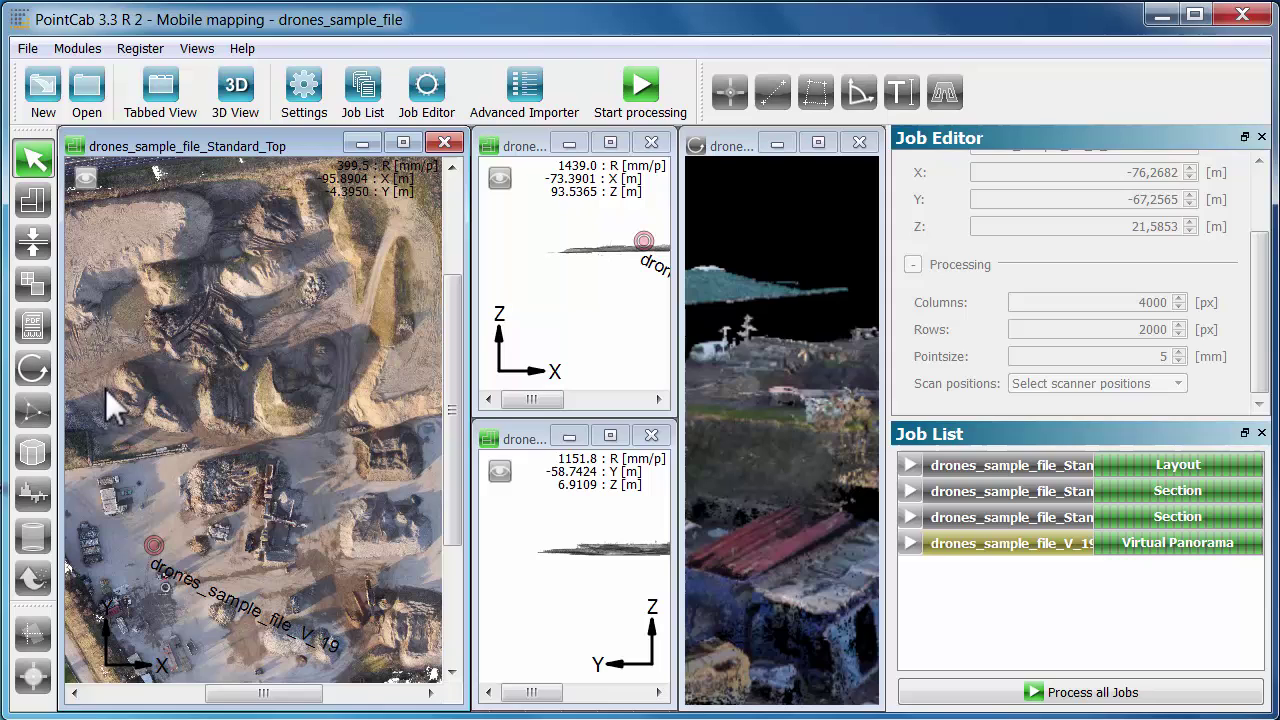
{"action": "left_click", "coordinate": [36, 370]}
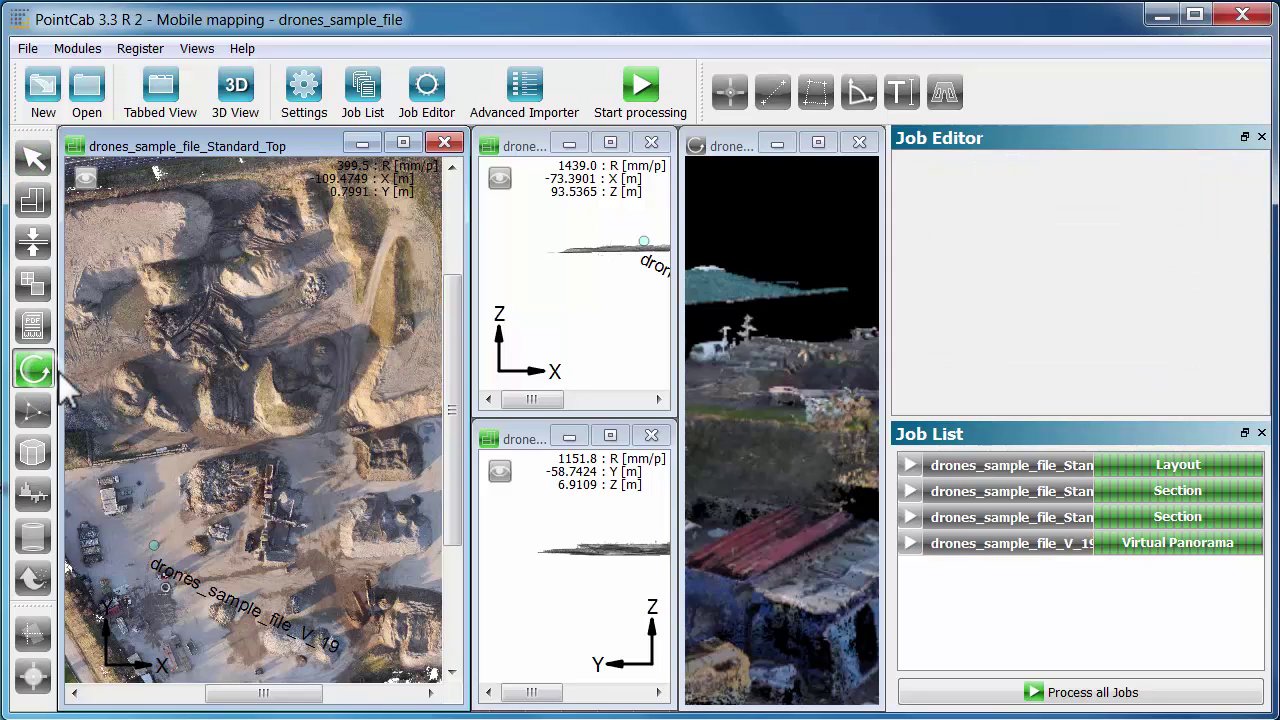
{"action": "left_click", "coordinate": [357, 323]}
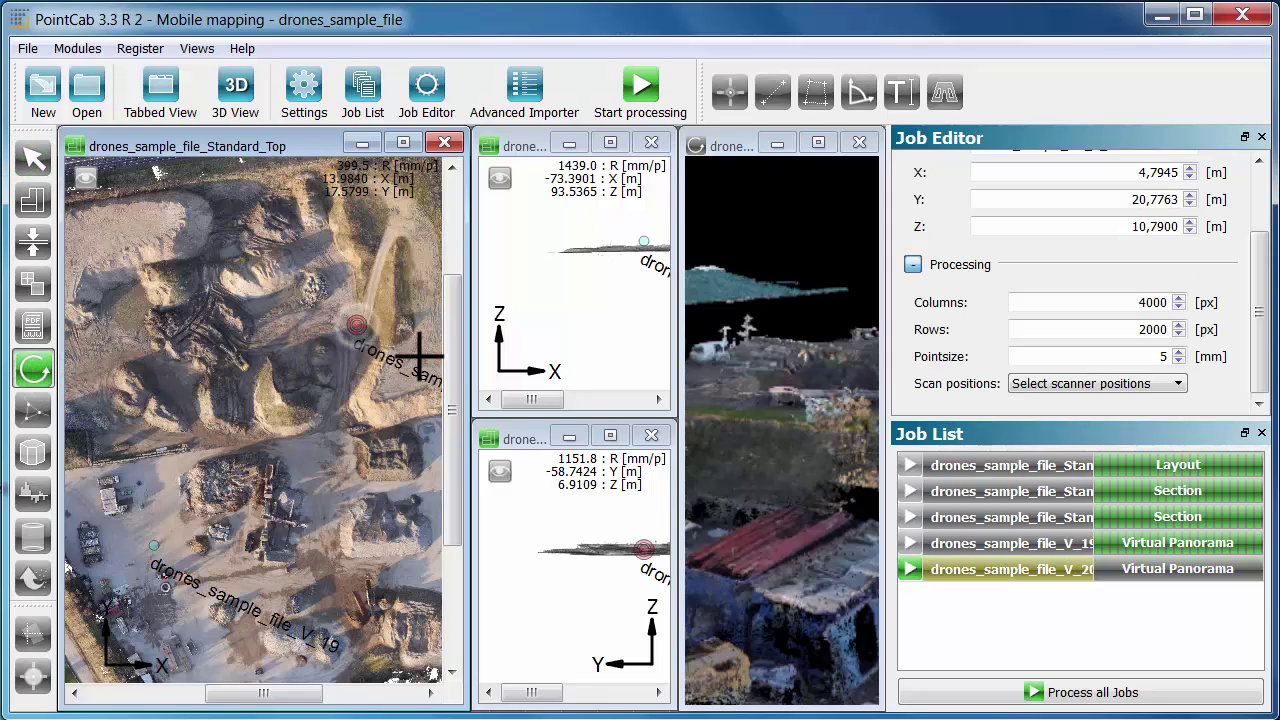
Process the second virtual panorama job and open its result enlarged.
{"action": "left_click", "coordinate": [920, 567]}
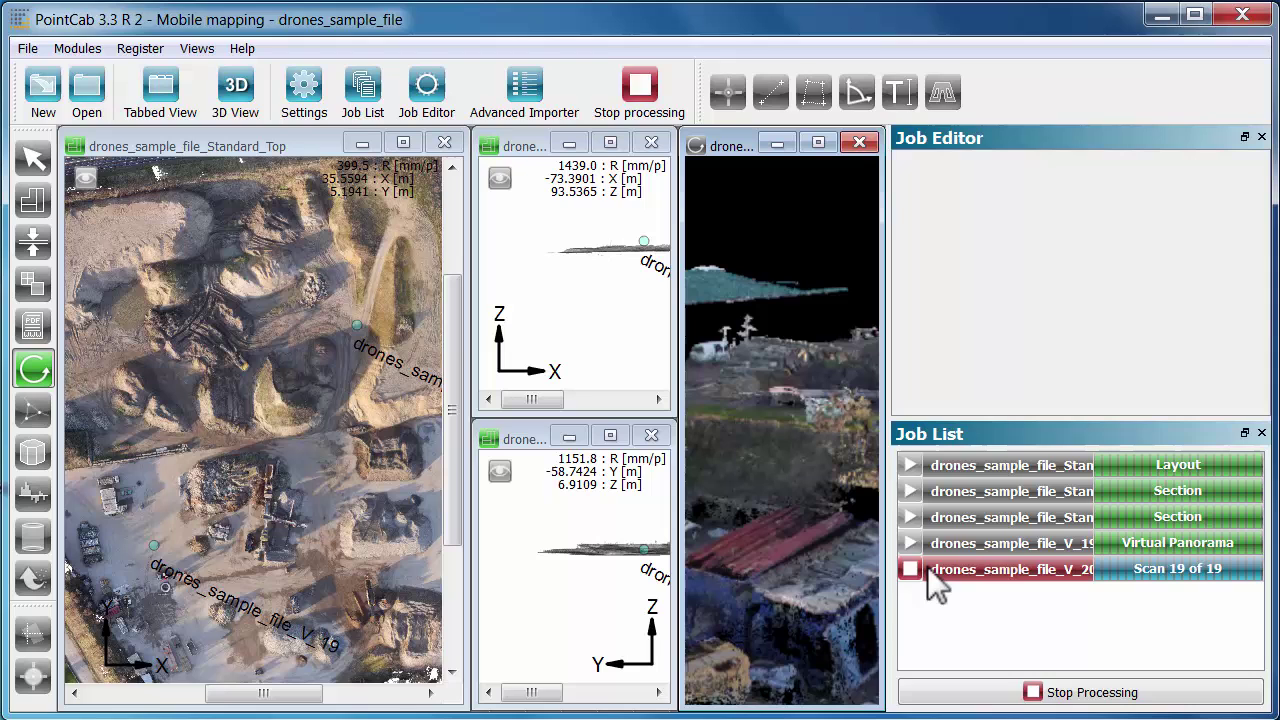
{"action": "double_click", "coordinate": [927, 566]}
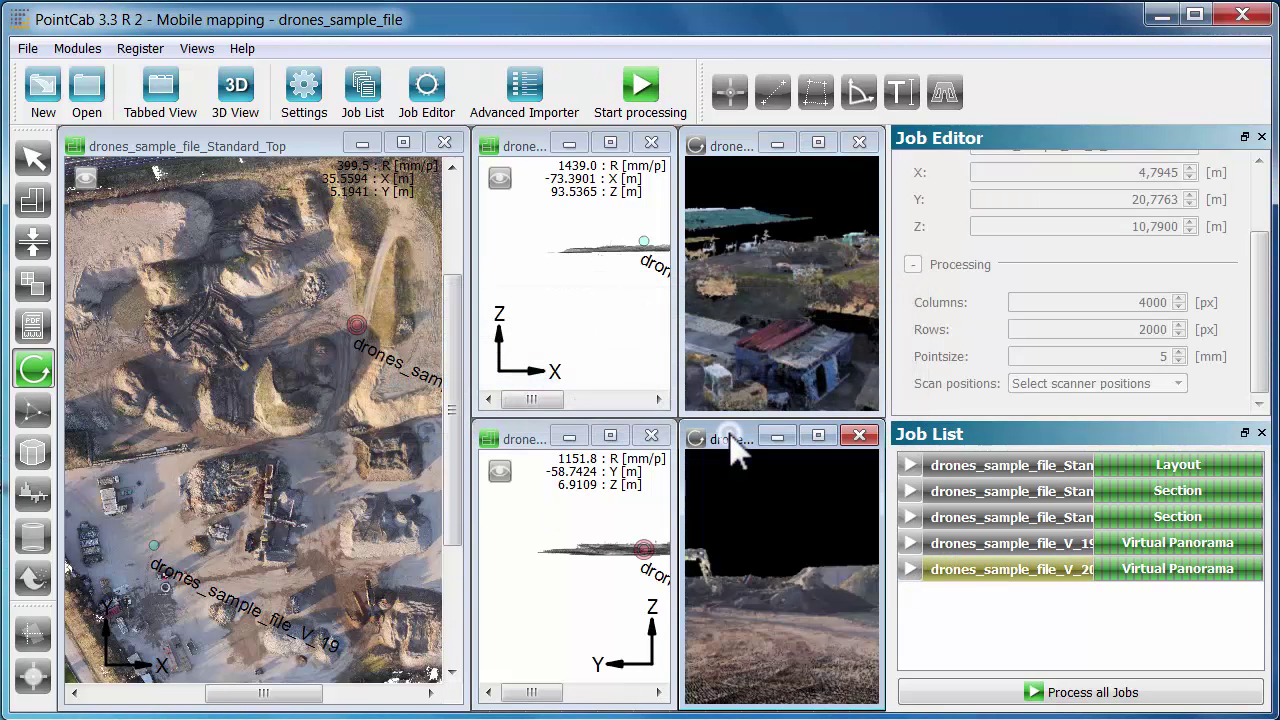
{"action": "double_click", "coordinate": [729, 437]}
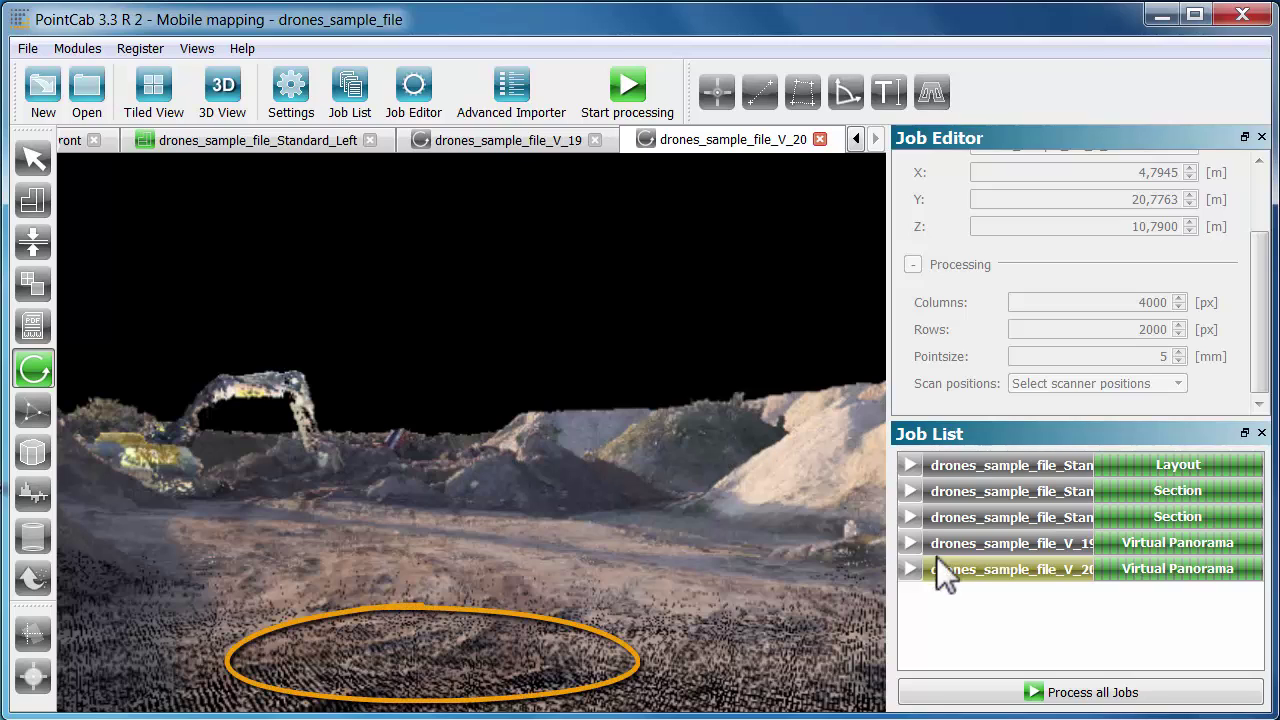
Edit the second virtual panorama job, allowing its files to be overwritten, and set 8000 columns, 4000 rows and a 40 mm point size.
{"action": "right_click", "coordinate": [967, 571]}
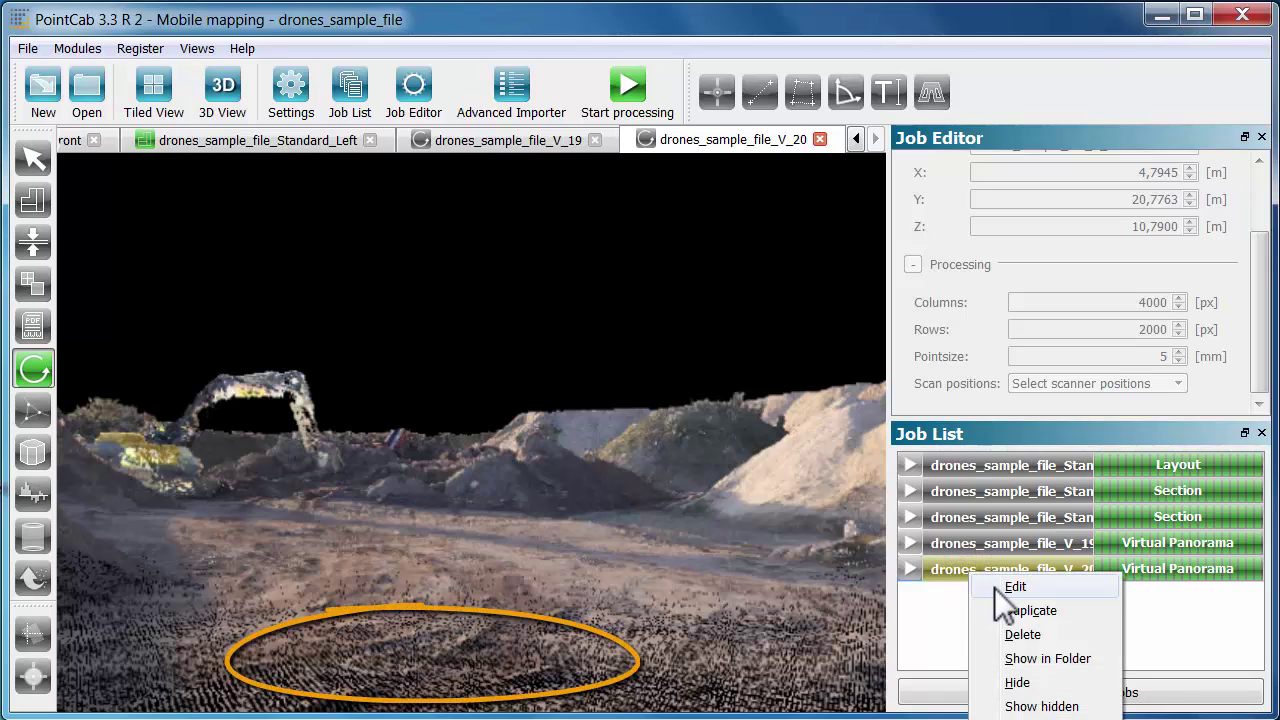
{"action": "left_click", "coordinate": [1012, 587]}
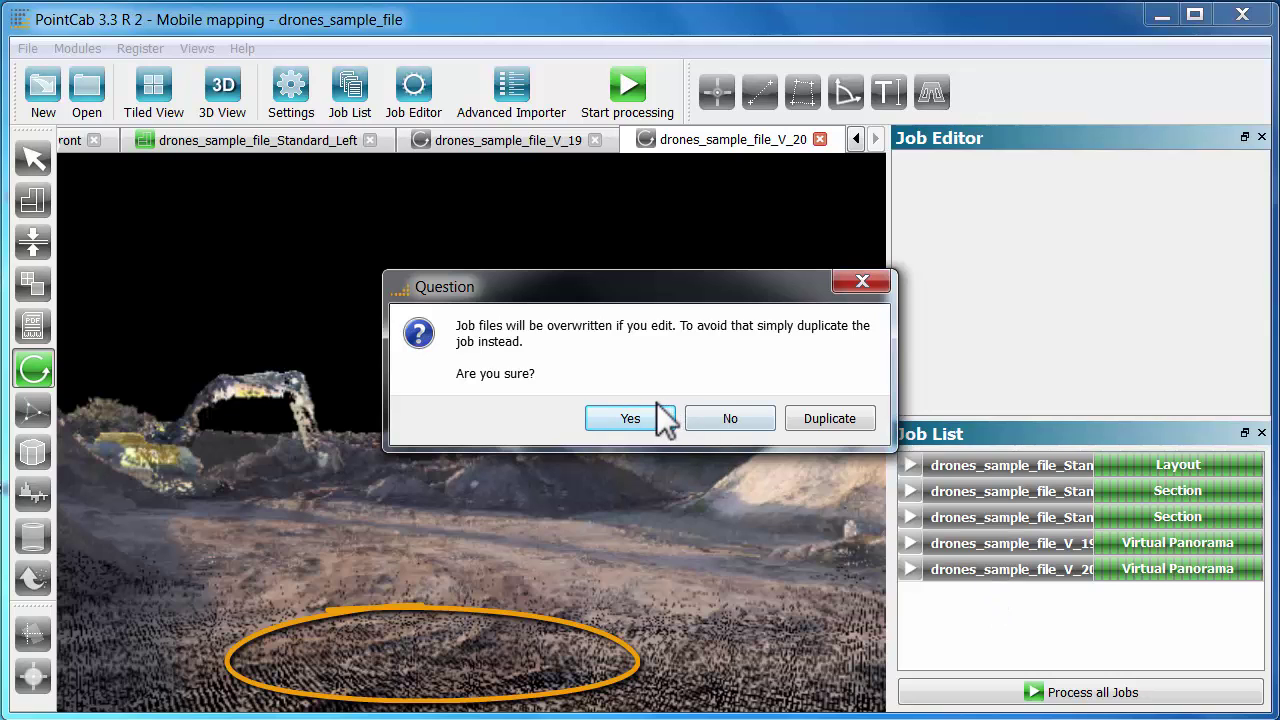
{"action": "left_click", "coordinate": [659, 415]}
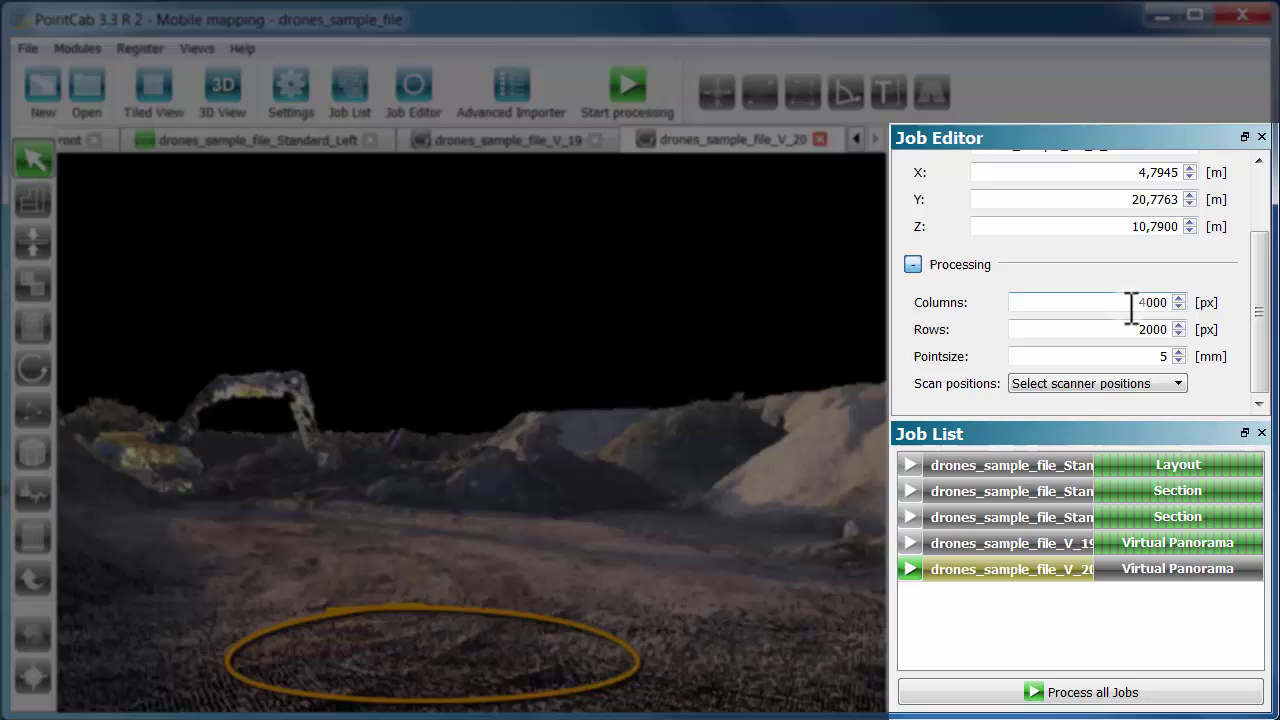
{"action": "left_click", "coordinate": [1131, 303]}
{"action": "type", "text": "8"}
{"action": "key", "text": "Tab"}
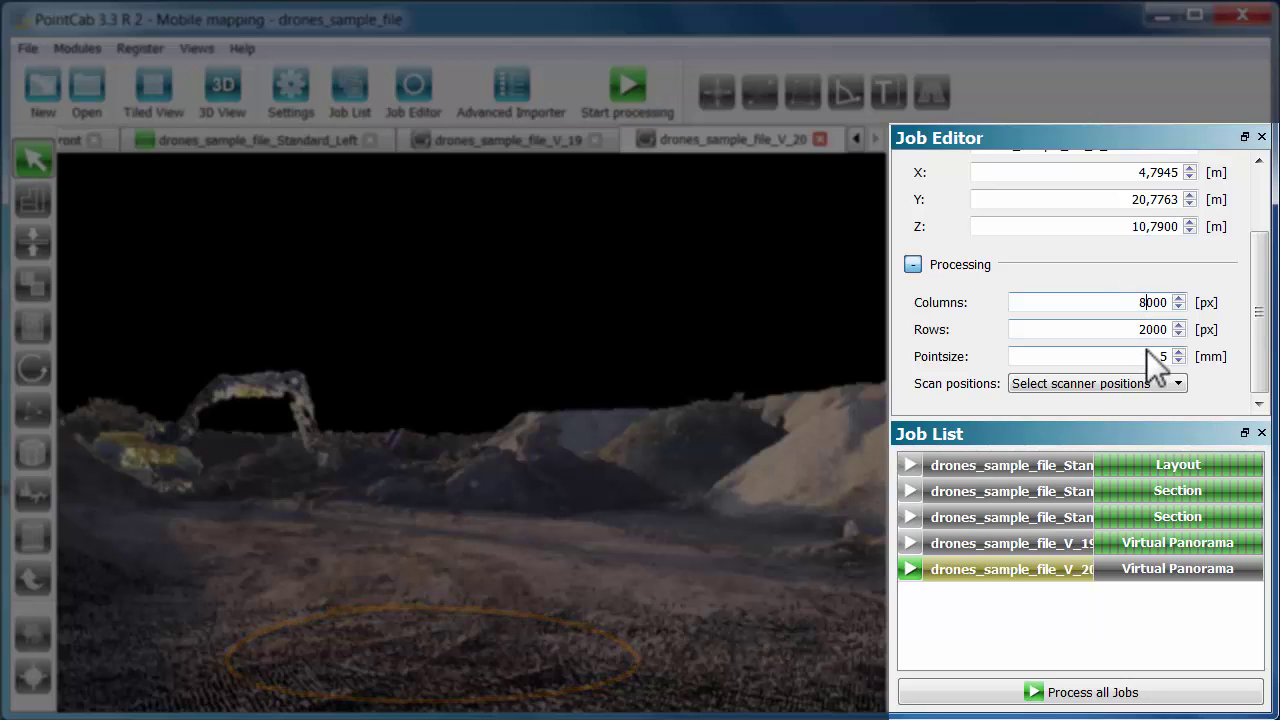
{"action": "type", "text": "4000"}
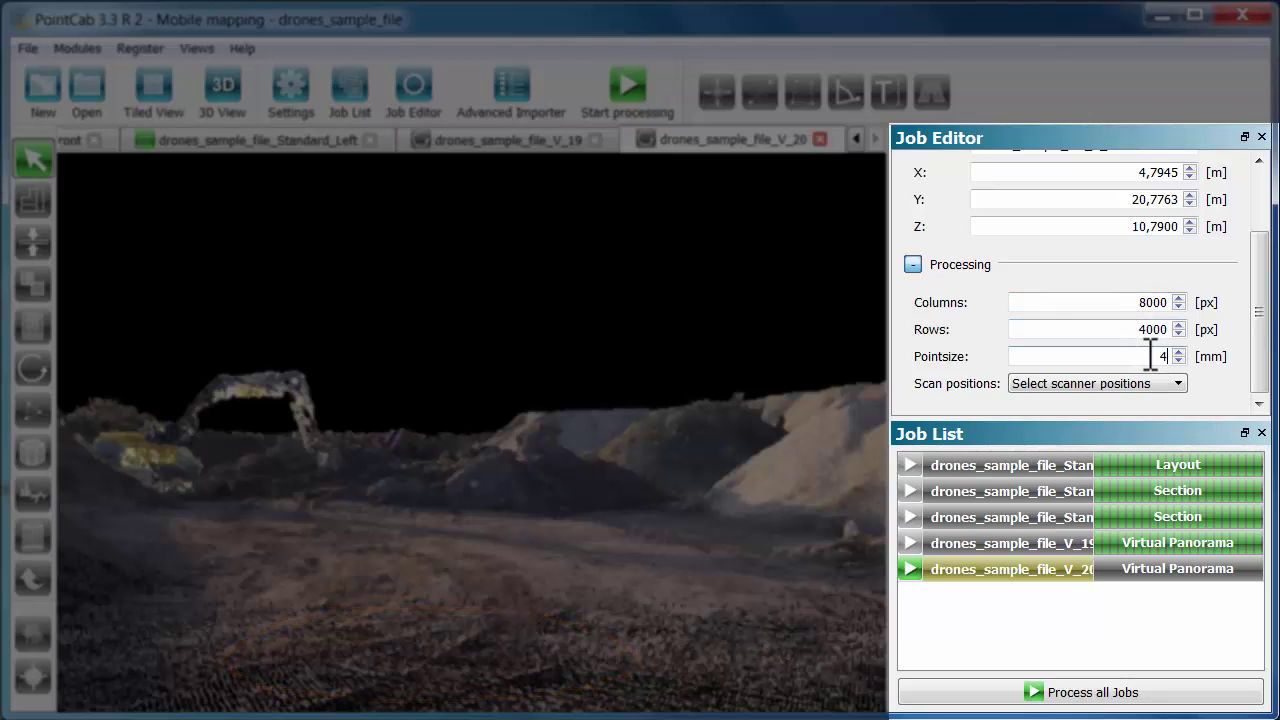
{"action": "left_click", "coordinate": [1151, 356]}
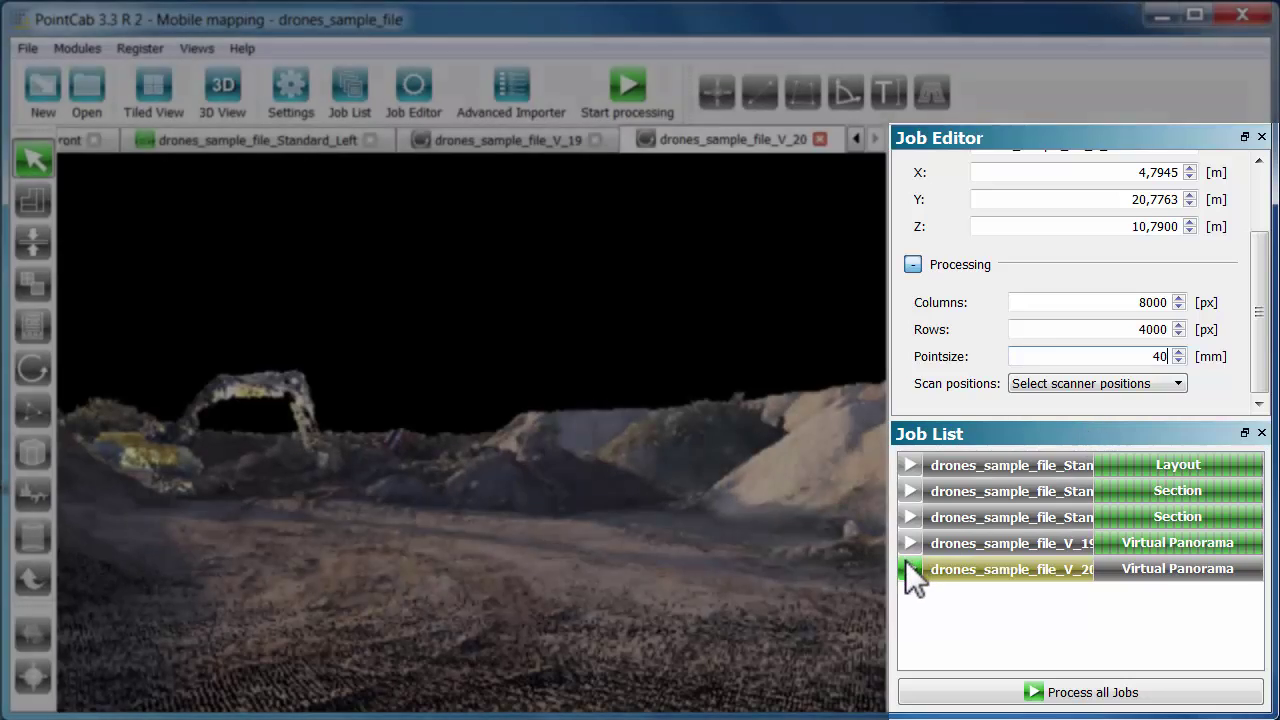
Reprocess the edited panorama job and compare its ground detail with the earlier version.
{"action": "left_click", "coordinate": [909, 568]}
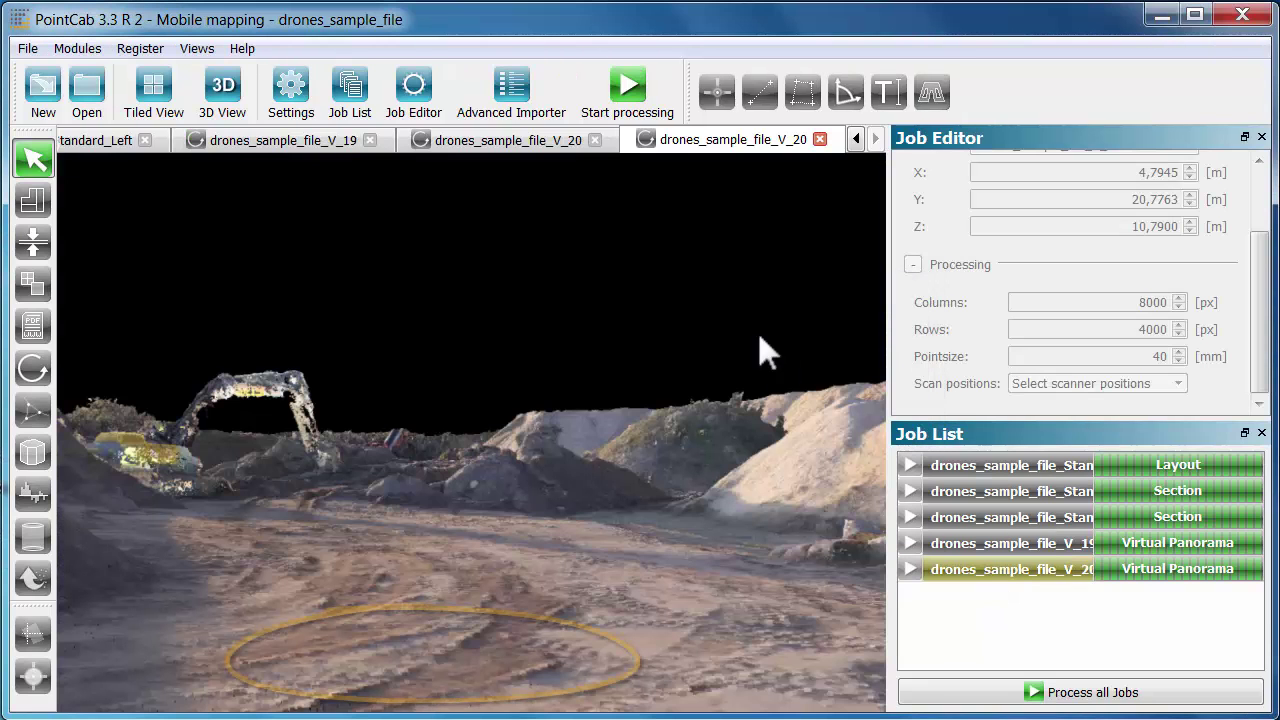
{"action": "left_click", "coordinate": [550, 142]}
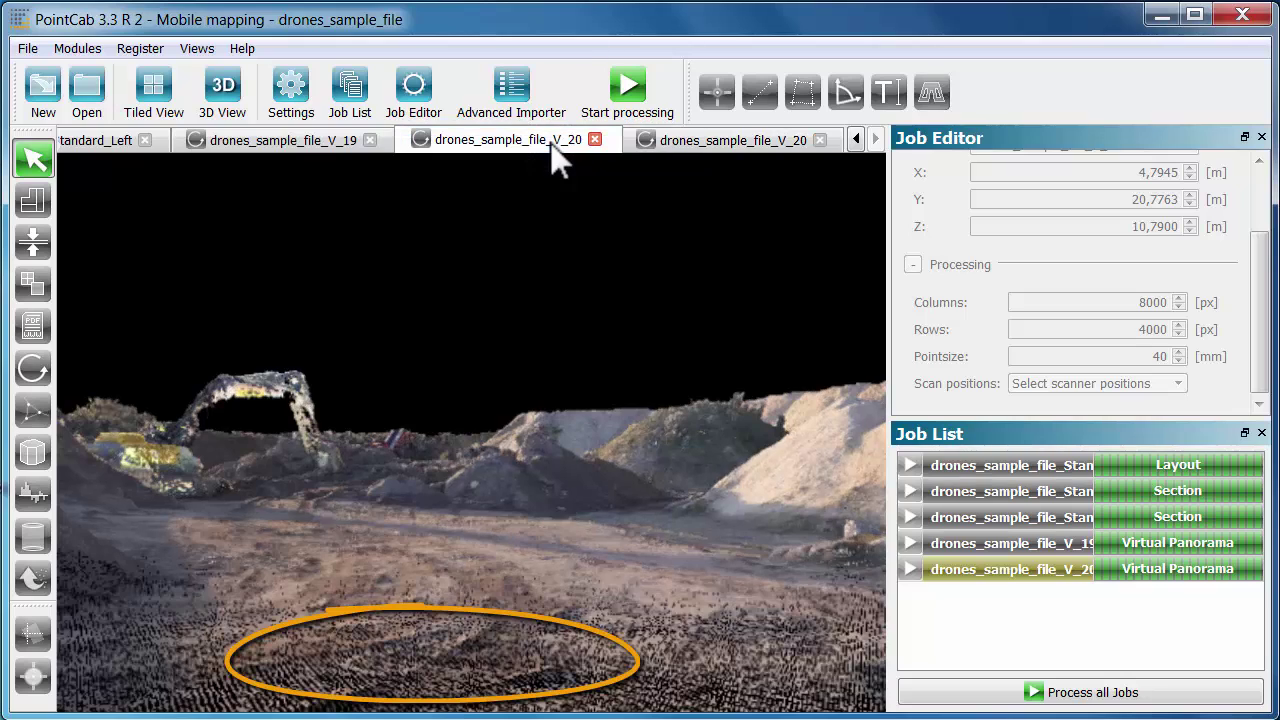
{"action": "left_click", "coordinate": [727, 165]}
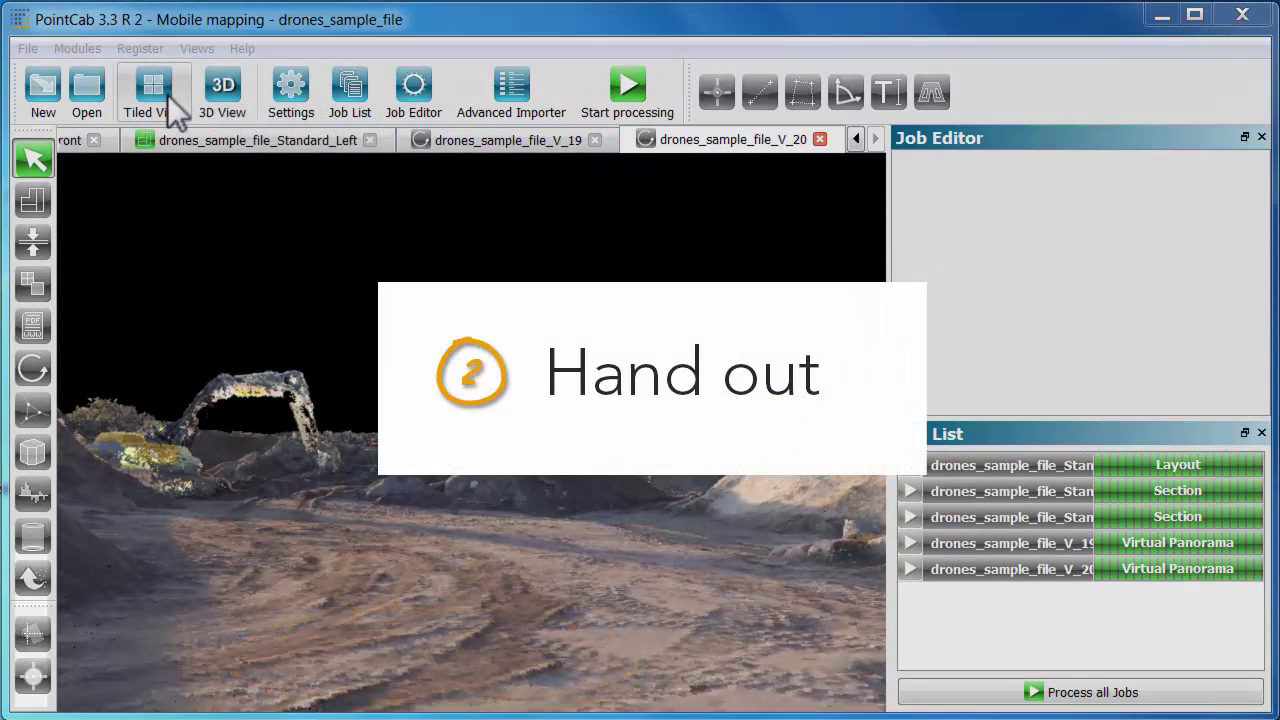
Arrange all open project views in the tiled layout.
{"action": "left_click", "coordinate": [163, 100]}
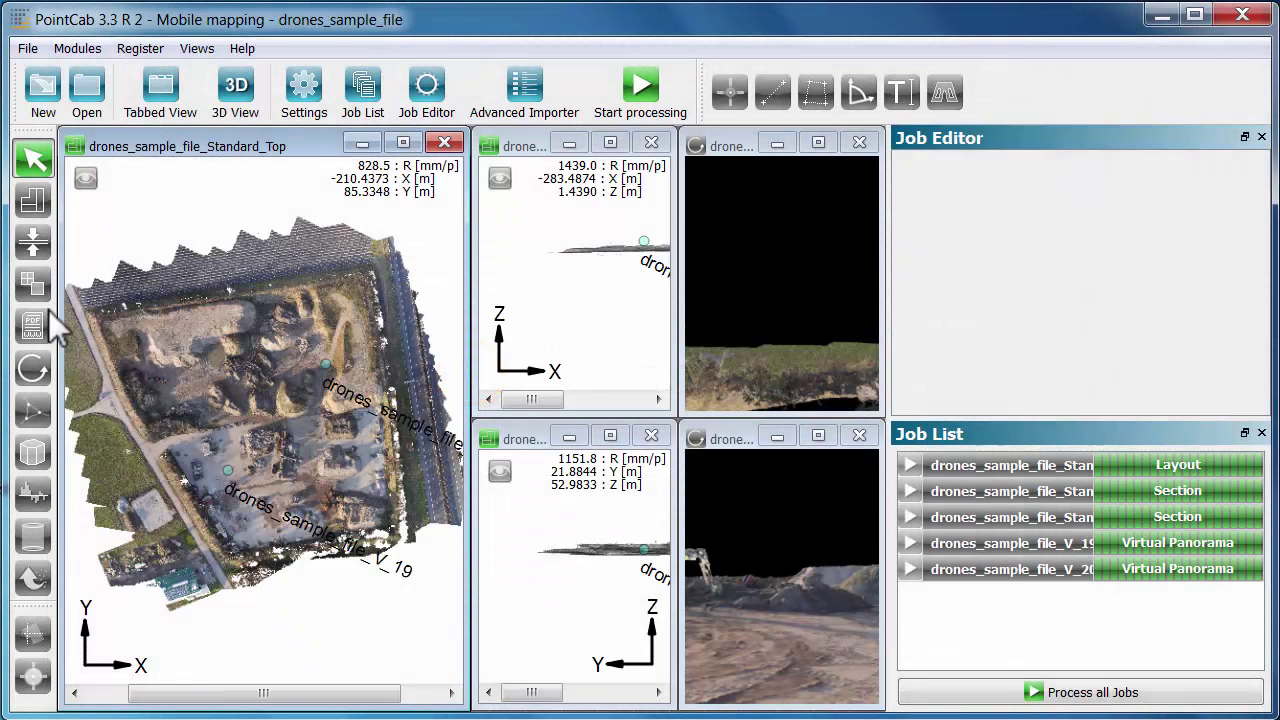
Create a web export over the site in the top view, from about -198.8, -169.8 to 109.4, 130.9, and process the job.
{"action": "left_click", "coordinate": [39, 322]}
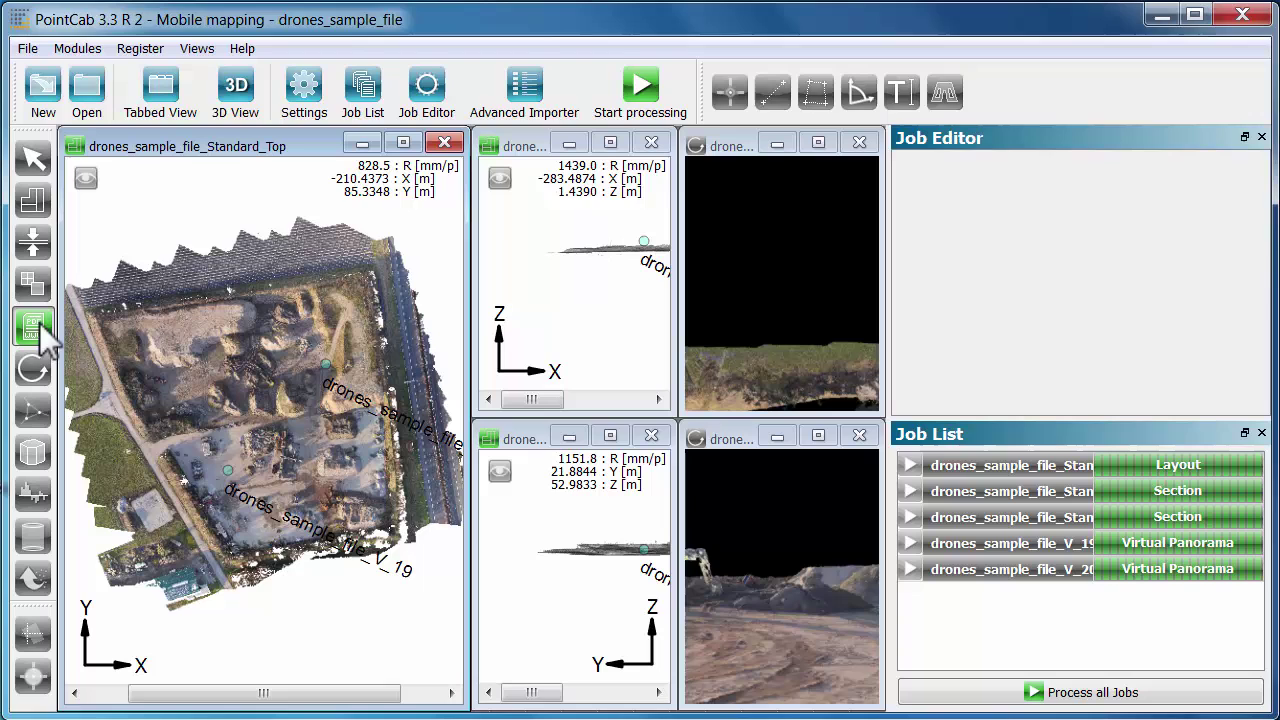
{"action": "left_click_drag", "start_coordinate": [80, 231], "coordinate": [451, 594]}
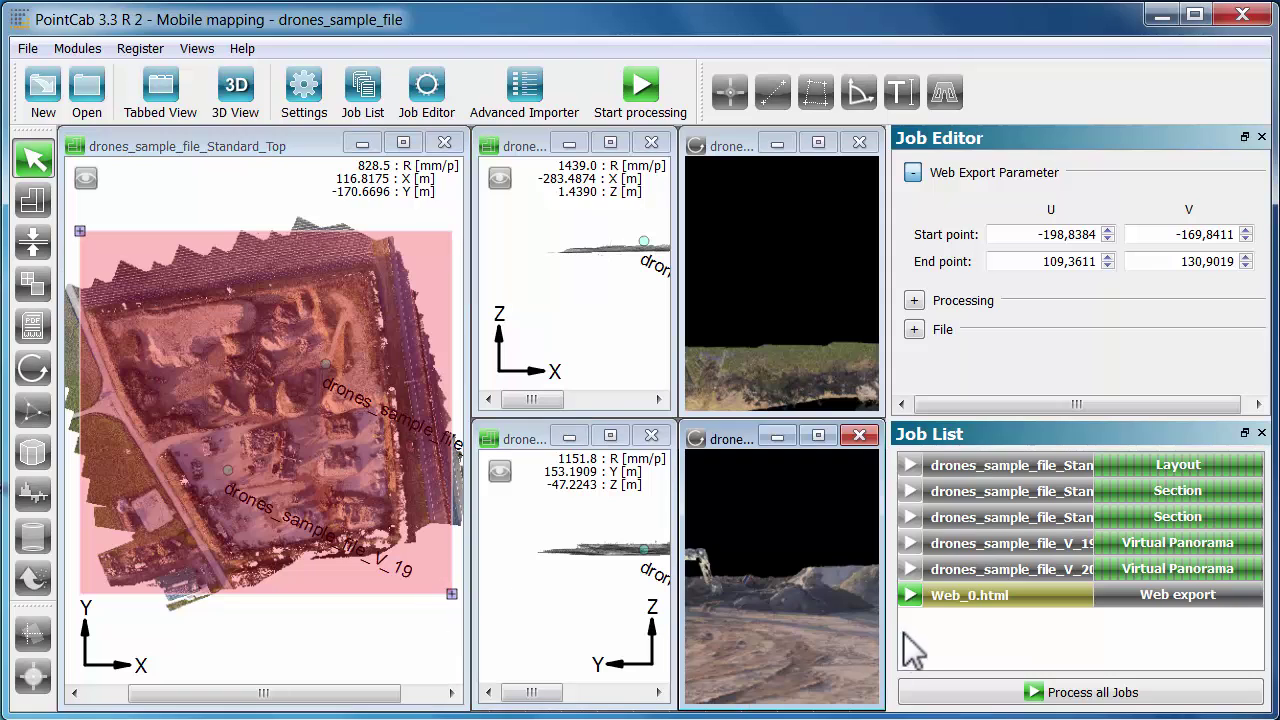
{"action": "left_click", "coordinate": [912, 596]}
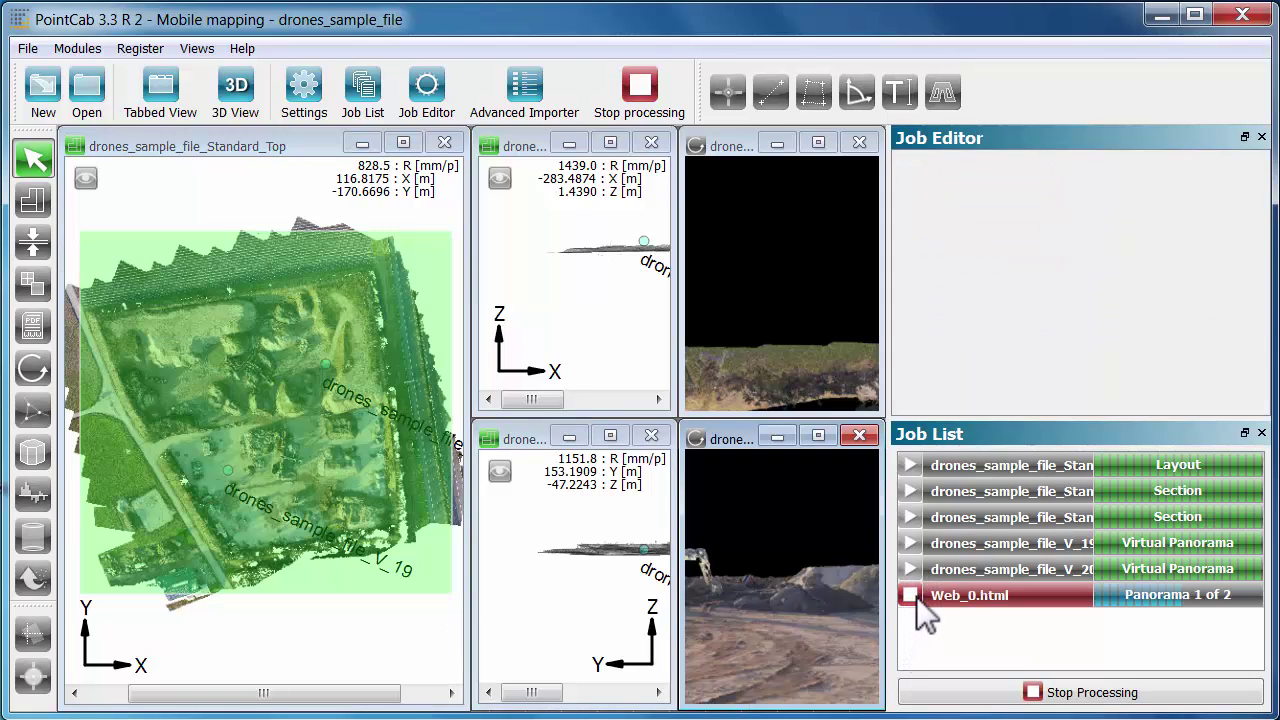
Open the Web_0.html export, enlarge its site map, and examine both panoramas by rotating and zooming them.
{"action": "left_click", "coordinate": [993, 593]}
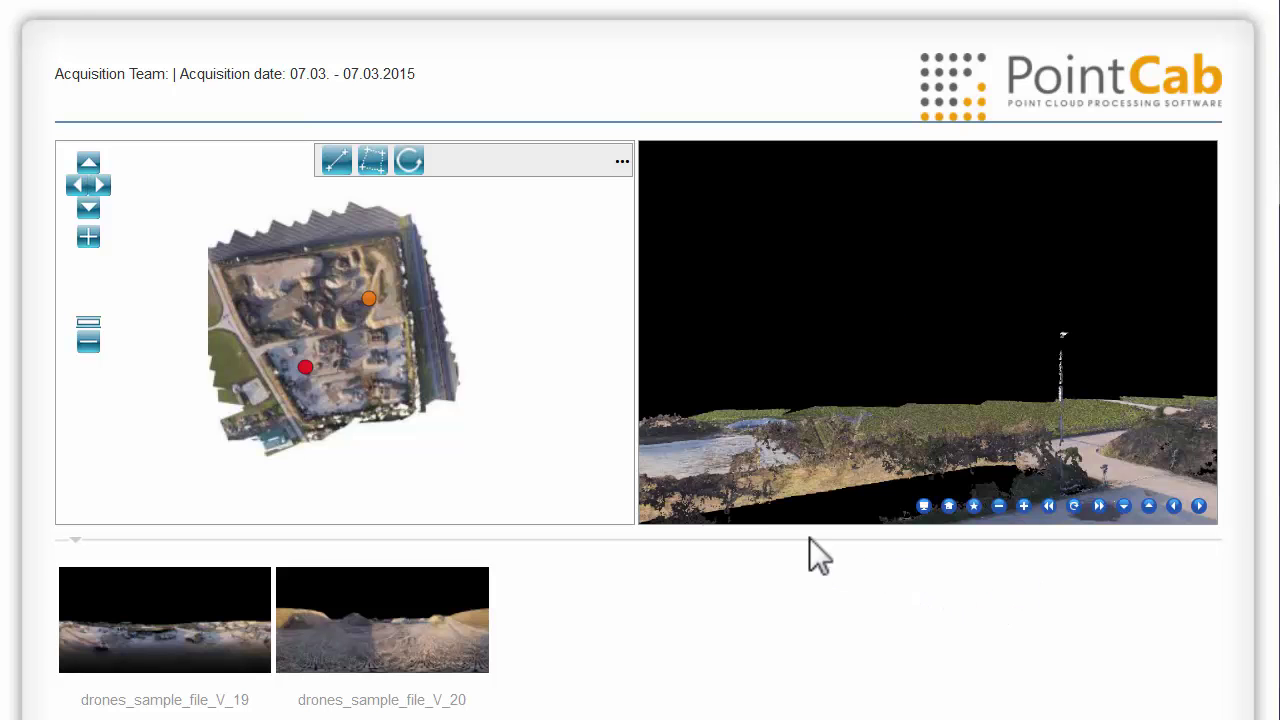
{"action": "left_click", "coordinate": [88, 238]}
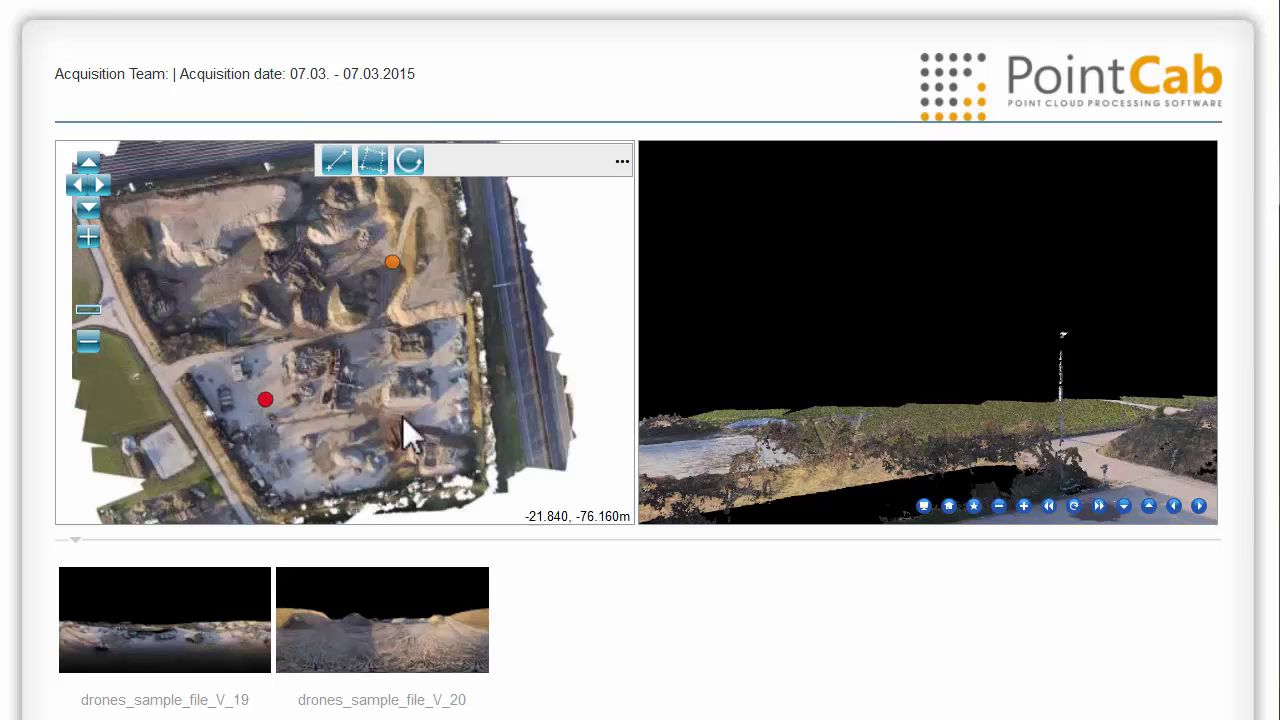
{"action": "left_click", "coordinate": [1074, 507]}
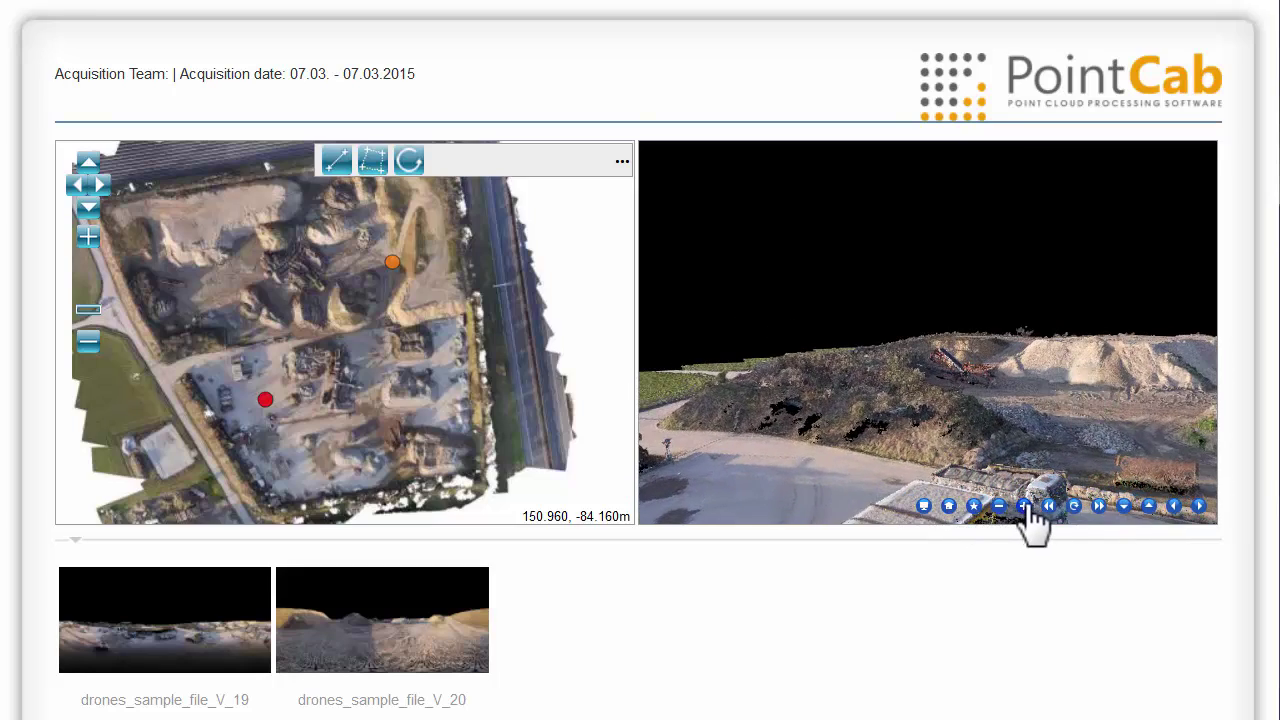
{"action": "left_click", "coordinate": [1024, 507]}
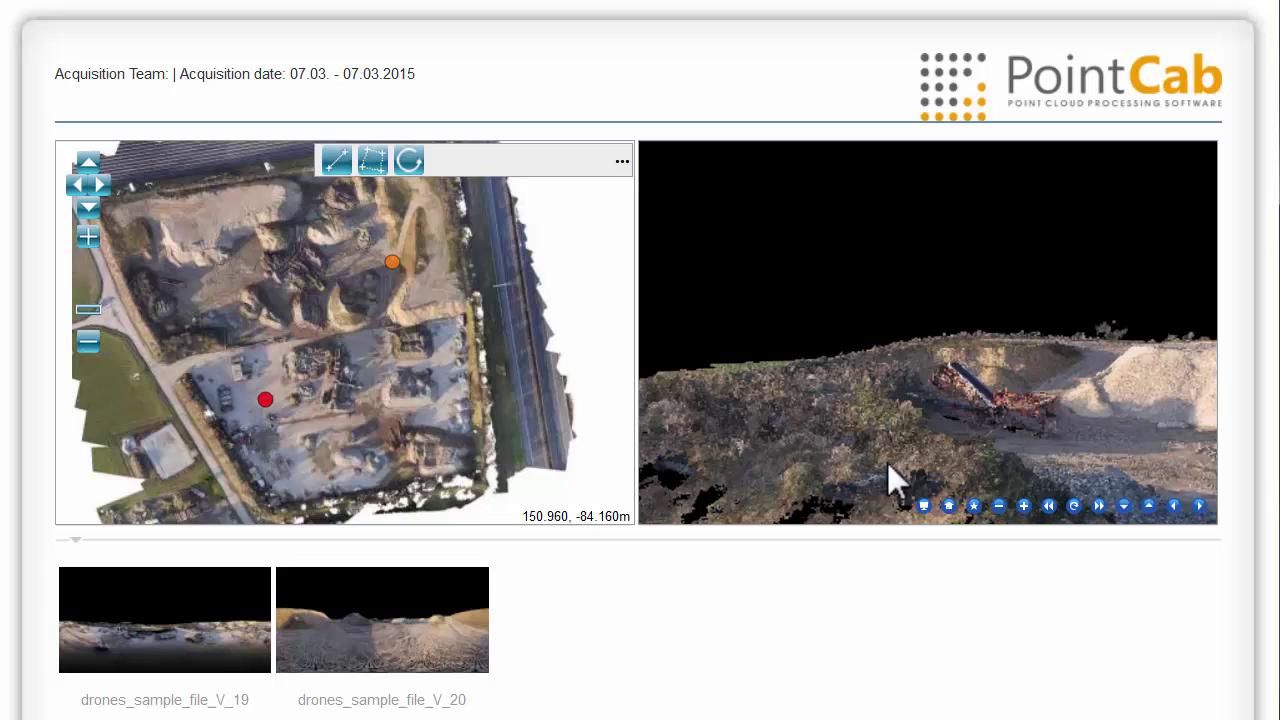
{"action": "left_click", "coordinate": [393, 265]}
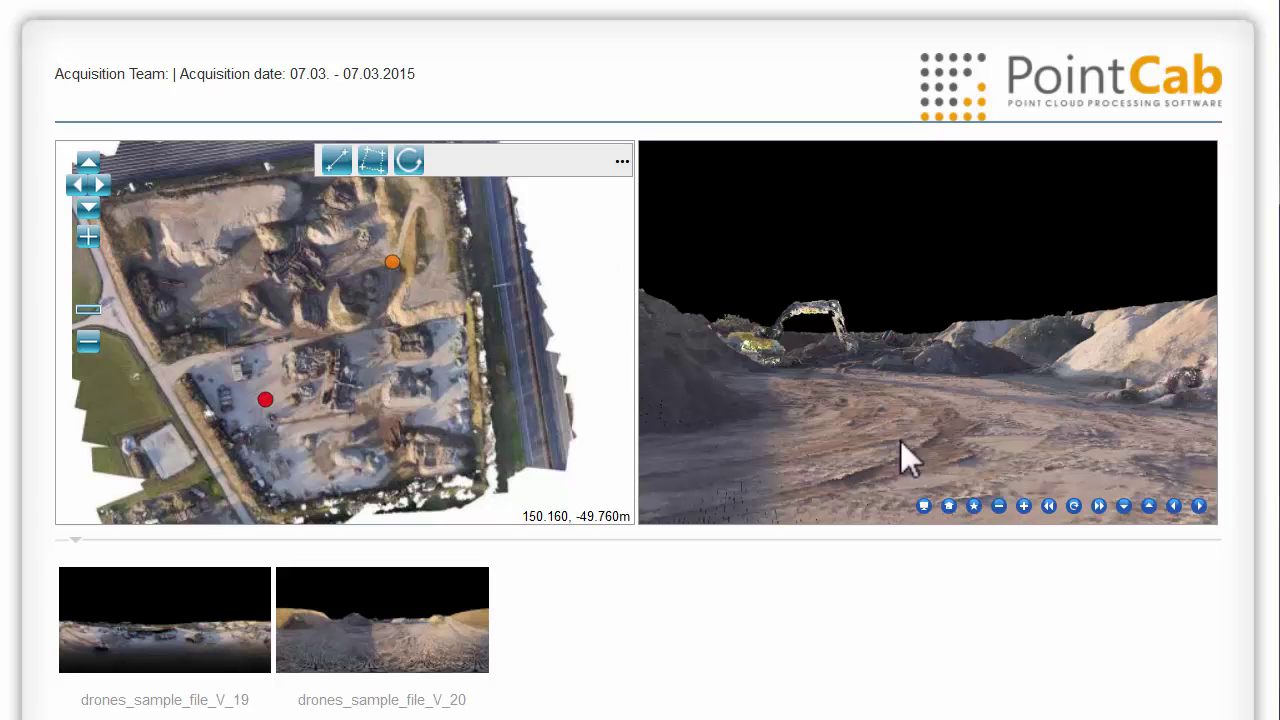
{"action": "left_click", "coordinate": [1073, 506]}
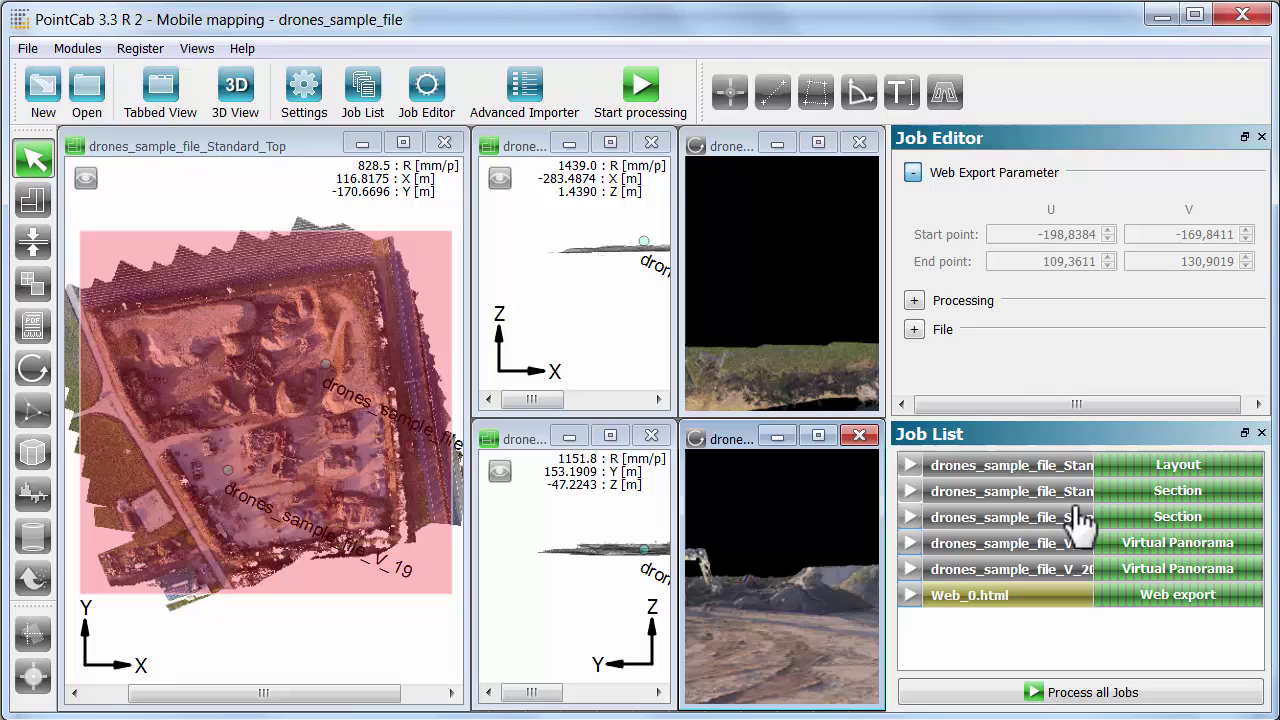
Show the web export job's files in their folder and select the Web_0_web folder together with Web_0.html.
{"action": "right_click", "coordinate": [1036, 600]}
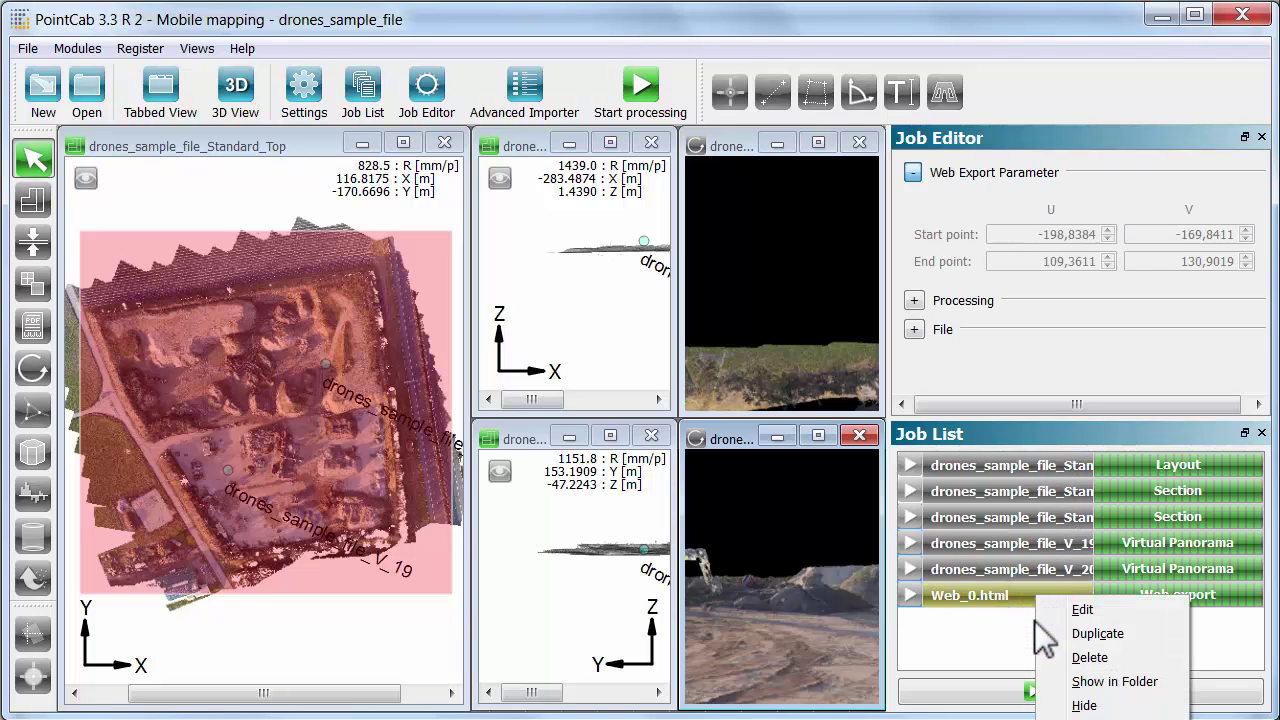
{"action": "left_click", "coordinate": [1062, 681]}
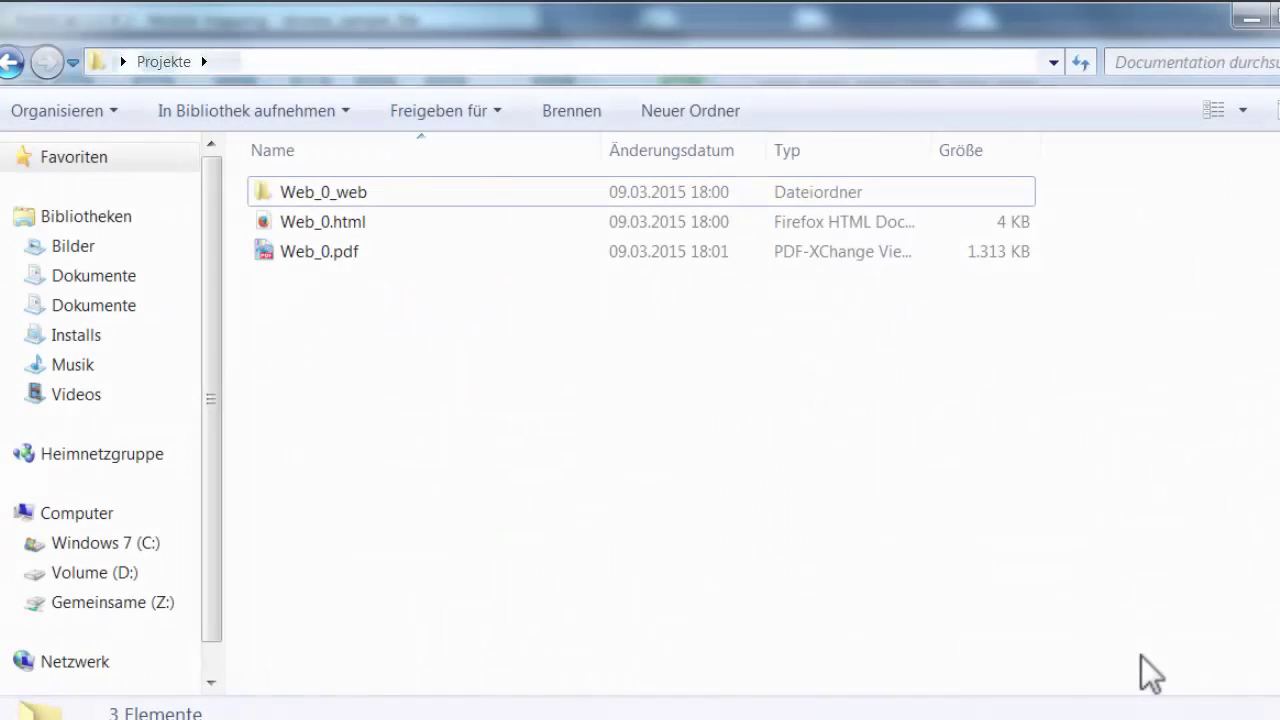
{"action": "left_click", "coordinate": [537, 190]}
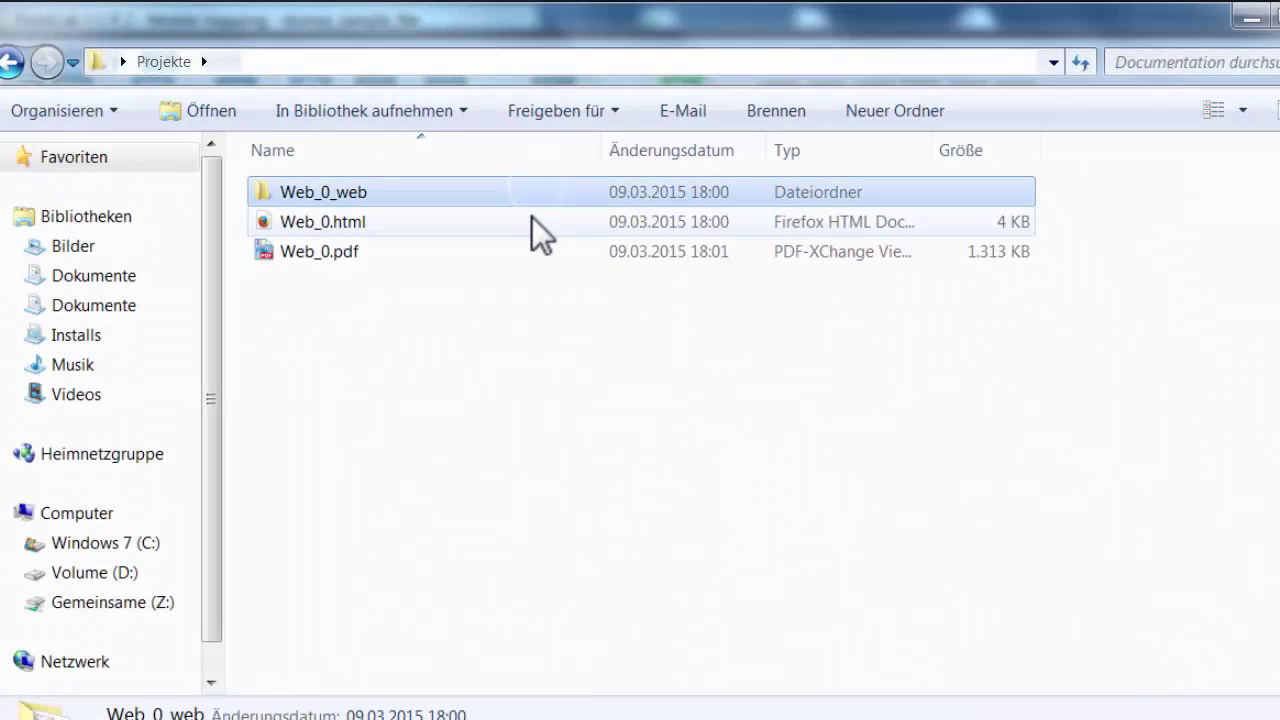
{"action": "left_click", "coordinate": [532, 218], "text": "ctrl"}
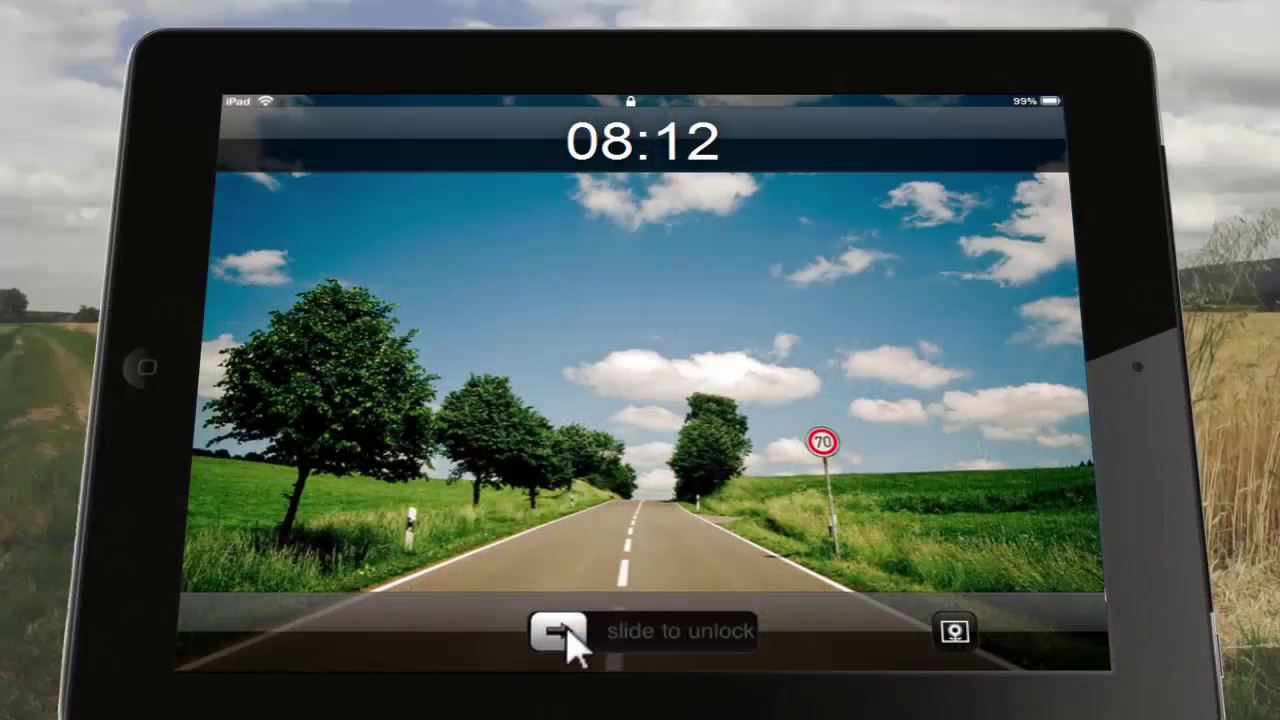
Unlock the tablet, switch to Safari and look around the panorama in the online Web_0.html export.
{"action": "left_click_drag", "start_coordinate": [576, 640], "coordinate": [784, 674]}
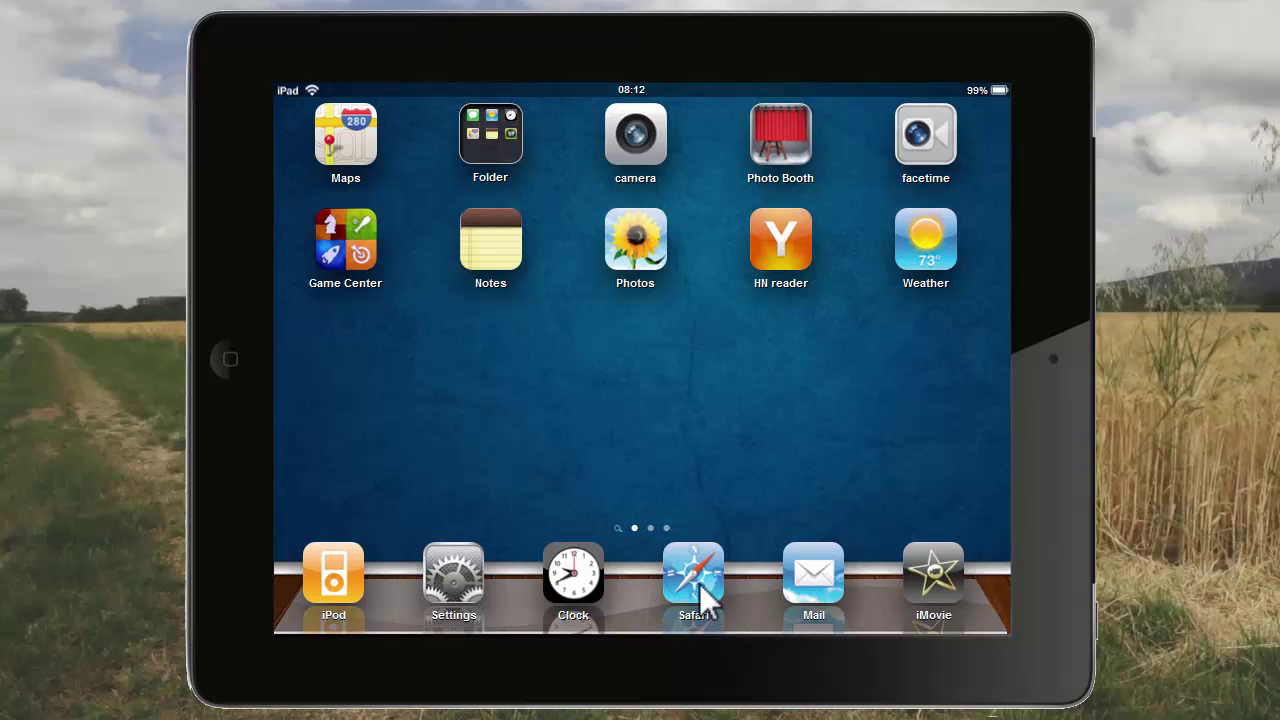
{"action": "left_click", "coordinate": [693, 578]}
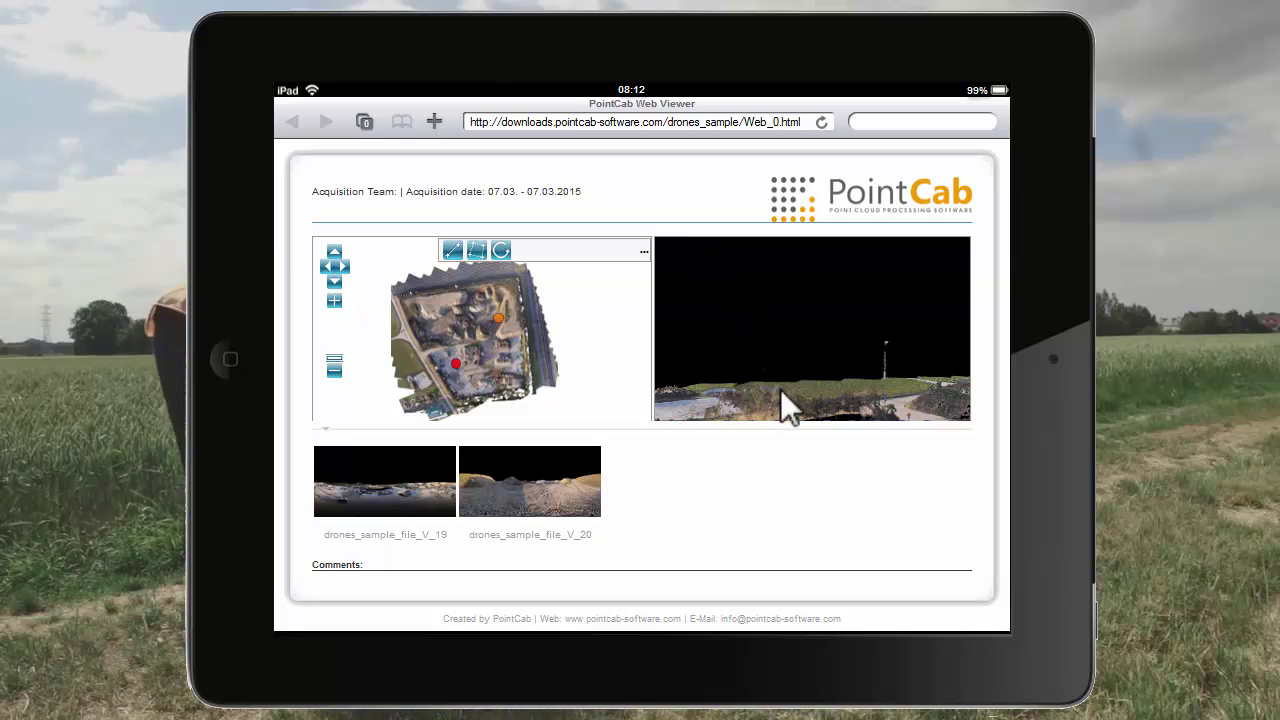
{"action": "left_click_drag", "start_coordinate": [780, 388], "coordinate": [785, 393]}
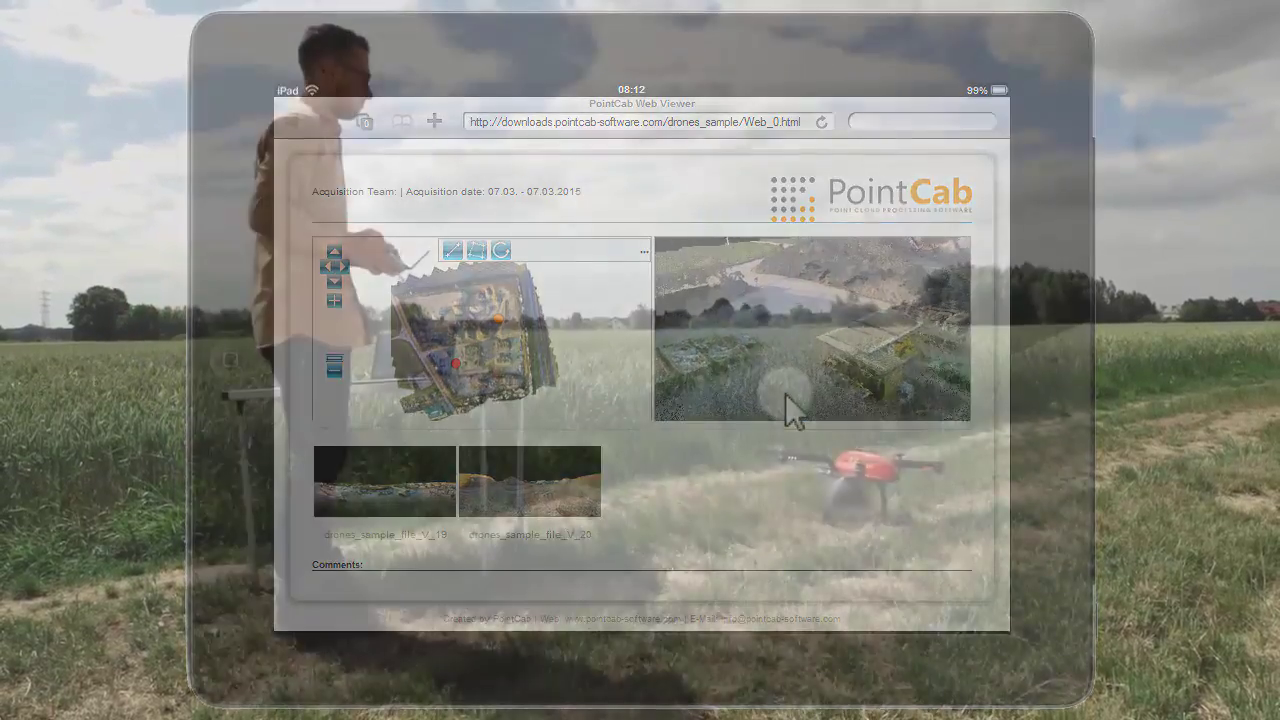